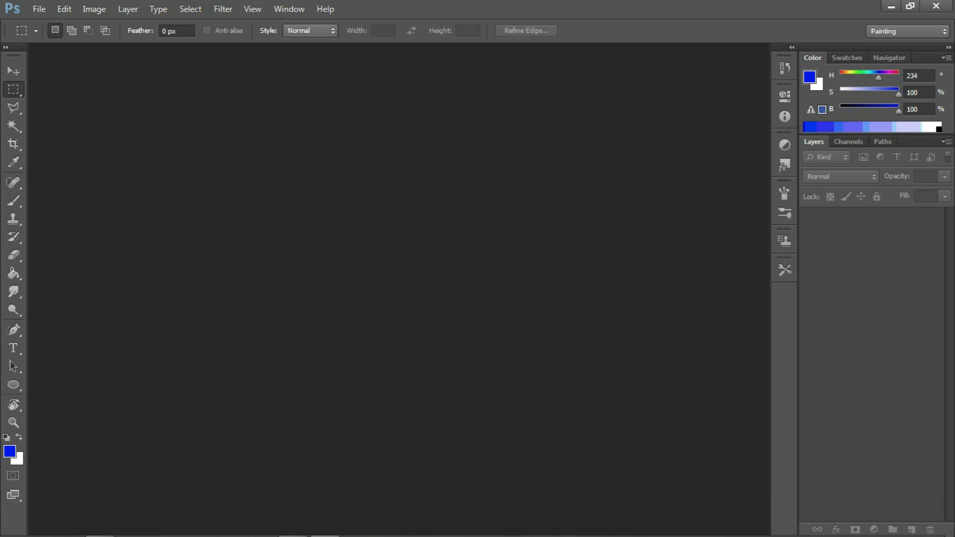
Open both photos from the pas foto folder, then close images (22) and keep images (21) open
click(100, 526)
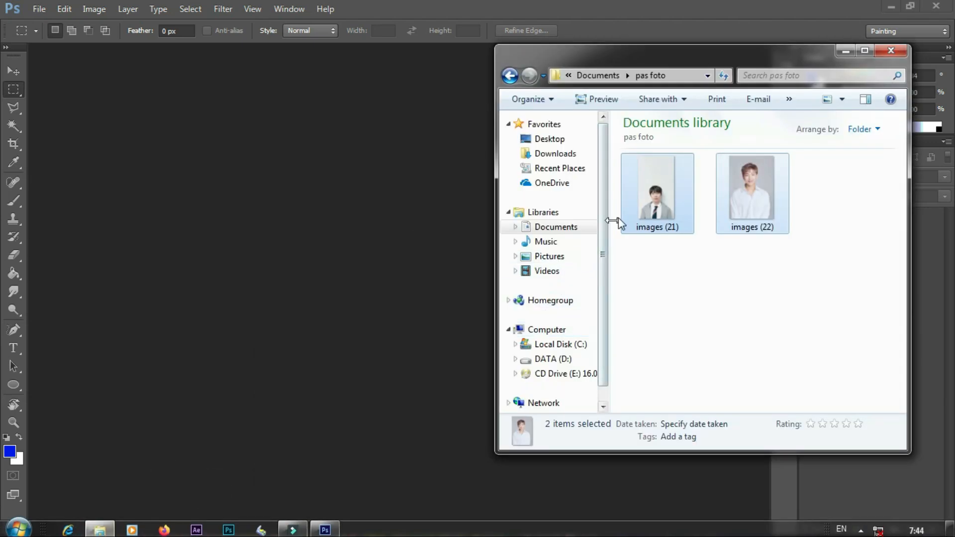
drag(653, 199, 411, 292)
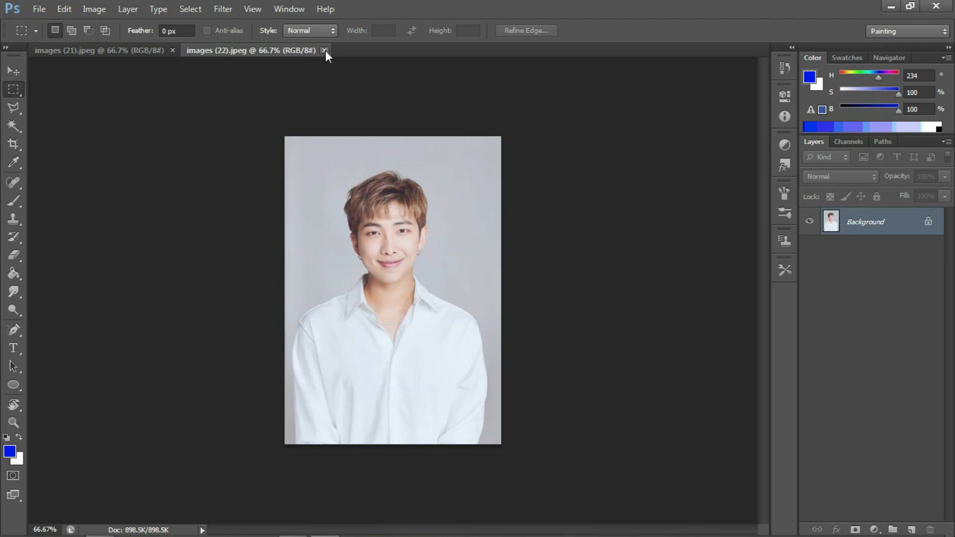
click(324, 50)
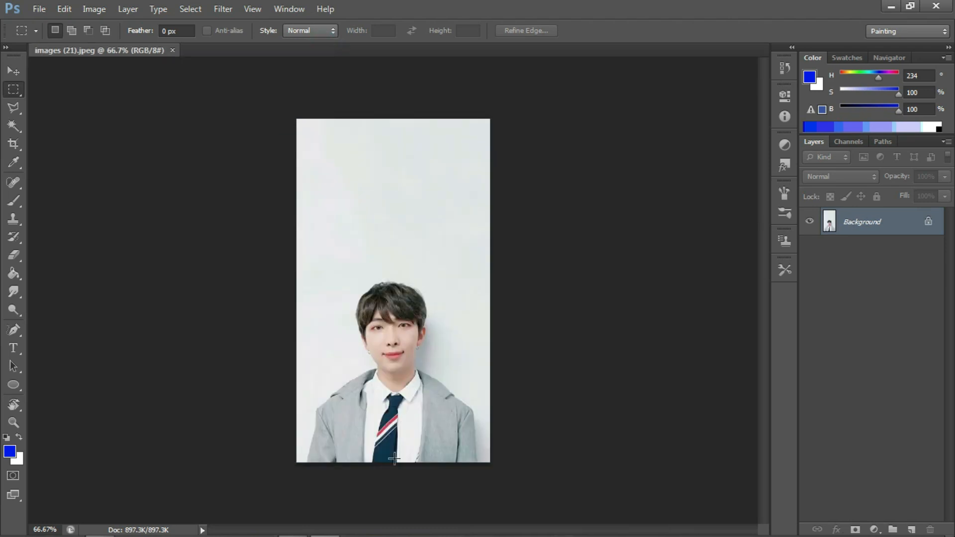
Crop images (21) to a rectangle framing the man from just above his hair to the photo's lower edge, and deselect
scroll(394, 459, up, 1)
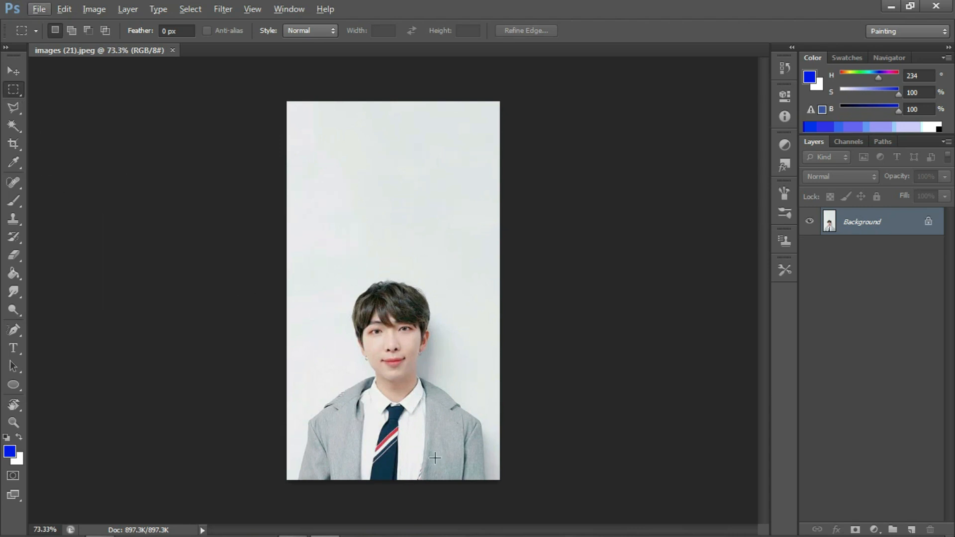
drag(485, 481, 304, 236)
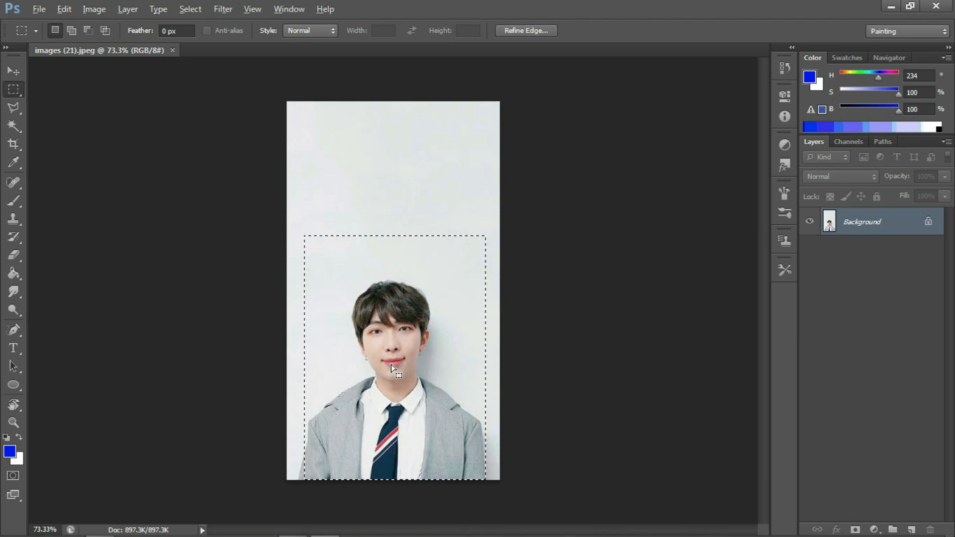
key(alt+i)
key(p)
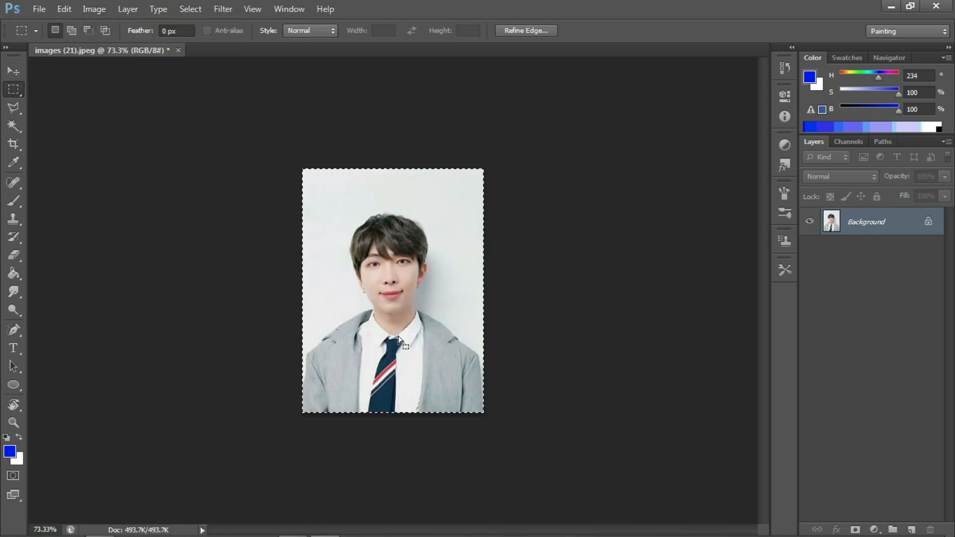
key(ctrl+d)
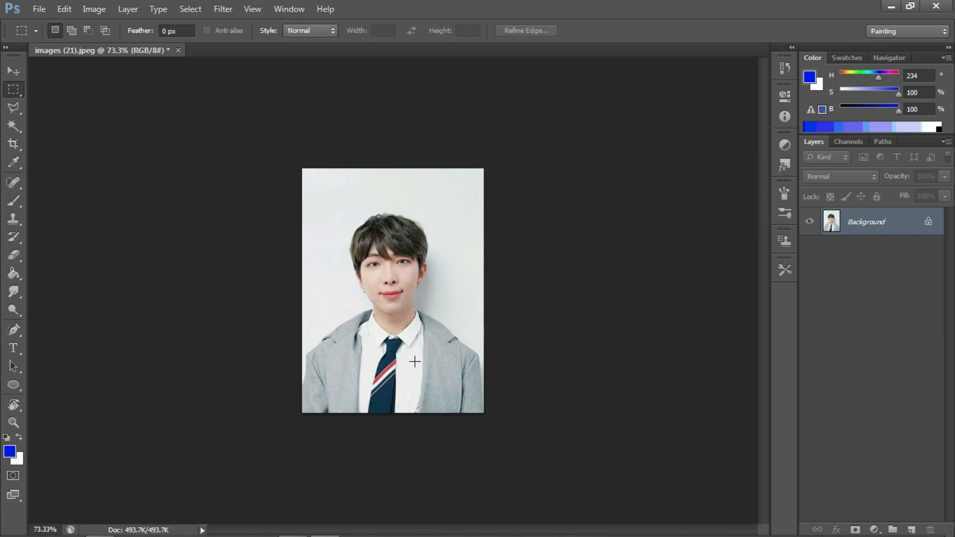
Trace with the Polygonal Lasso Tool from the jacket shoulder on the photo's right side up the neck and ear and over the hair
scroll(403, 356, up, 8)
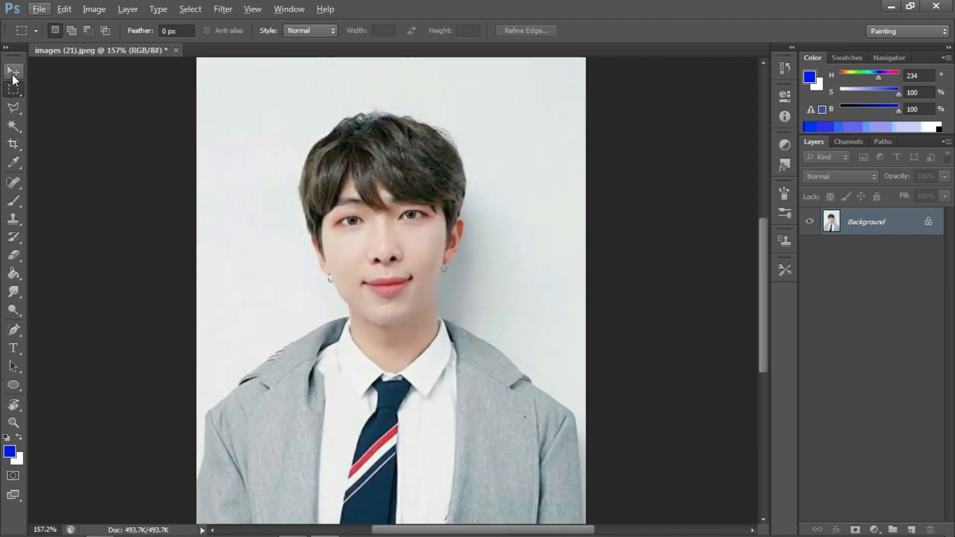
click(14, 109)
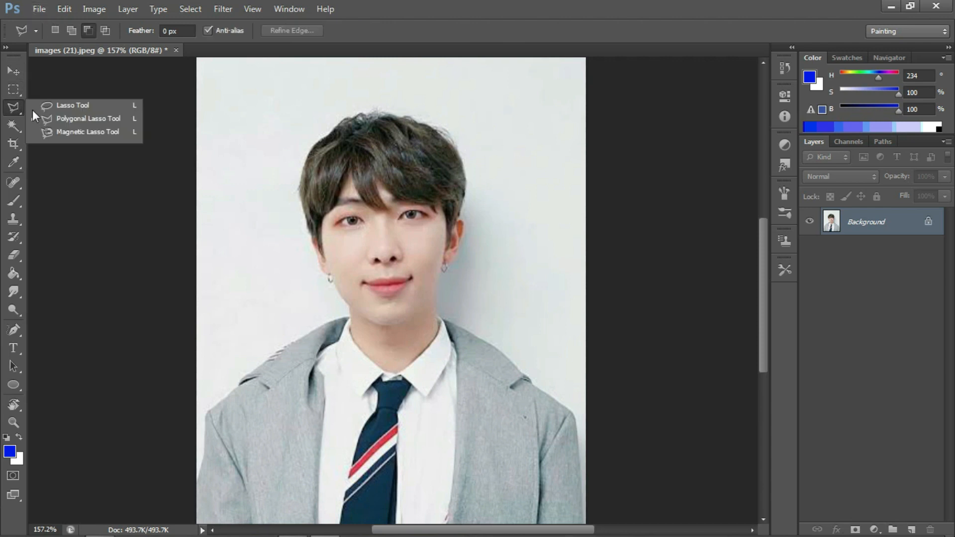
click(64, 119)
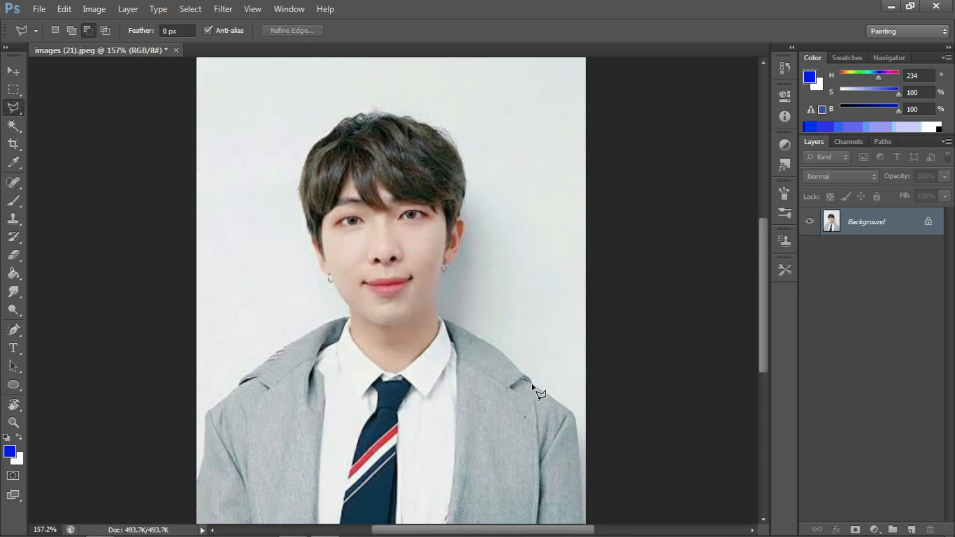
scroll(592, 473, down, 2)
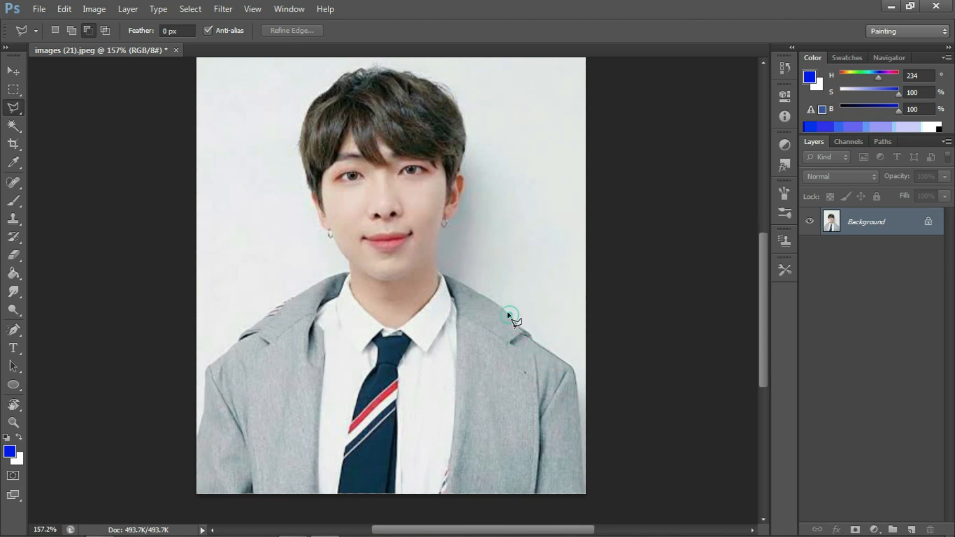
click(439, 274)
click(436, 268)
click(435, 249)
click(443, 222)
click(462, 185)
click(459, 176)
click(457, 169)
click(465, 146)
click(466, 135)
click(393, 72)
click(379, 70)
click(366, 74)
click(353, 76)
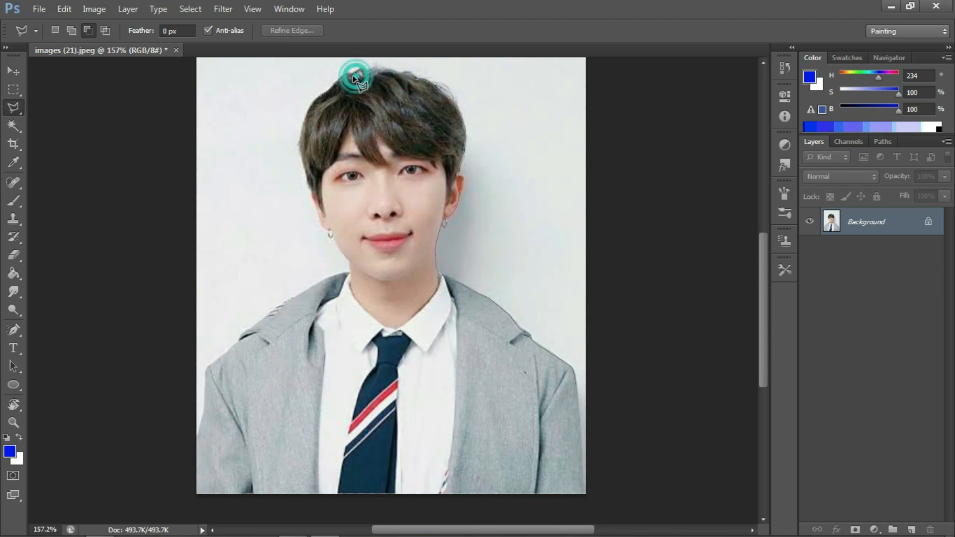
Continue the lasso outline down the hair, face and neck on the photo's left side and along the jacket shoulder to the image edge
click(321, 87)
click(313, 101)
click(304, 120)
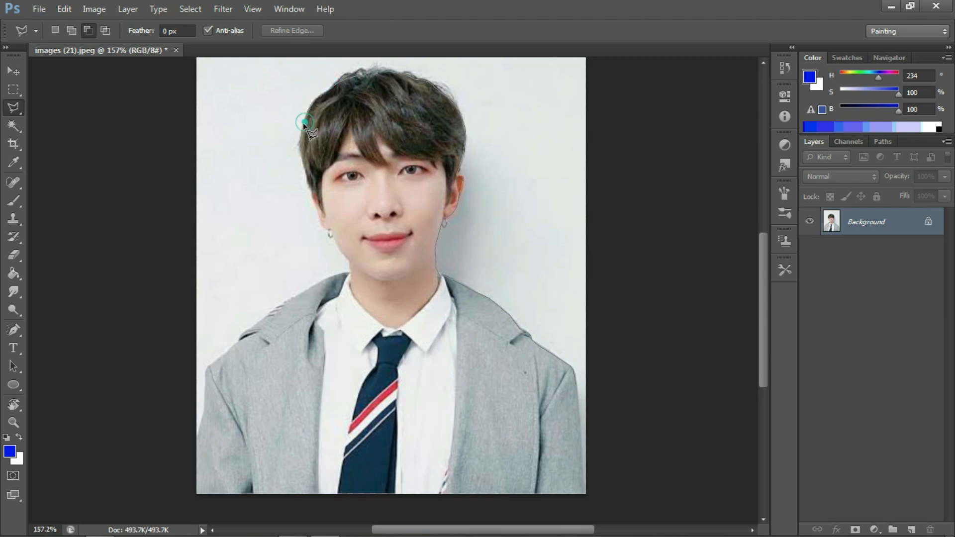
click(300, 146)
click(311, 189)
click(316, 208)
click(324, 231)
click(343, 256)
click(349, 273)
click(339, 275)
click(339, 276)
click(326, 279)
click(253, 326)
click(241, 335)
click(238, 341)
click(204, 415)
click(195, 445)
Route the lasso outline around the outside of the canvas and close it at the opposite sleeve, selecting only the background
click(154, 294)
click(173, 78)
click(601, 79)
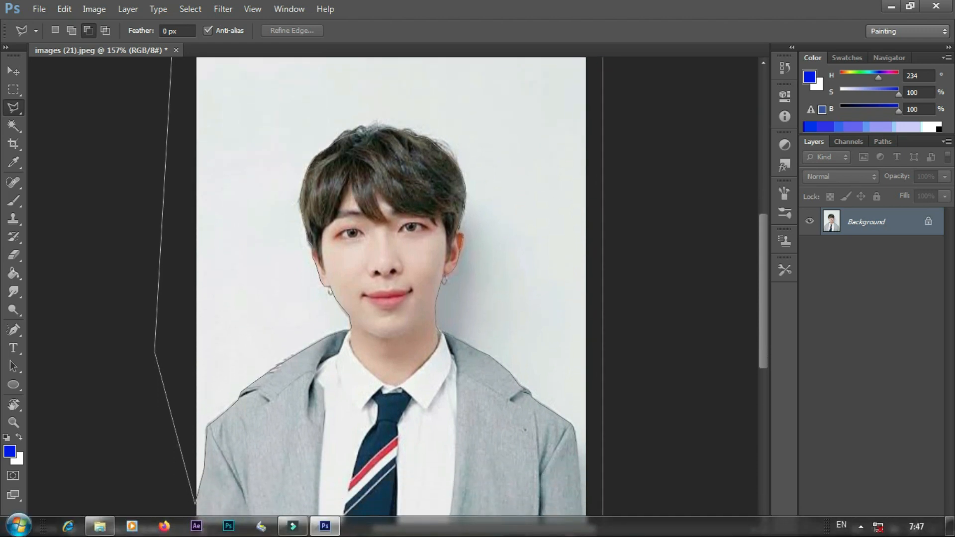
click(590, 502)
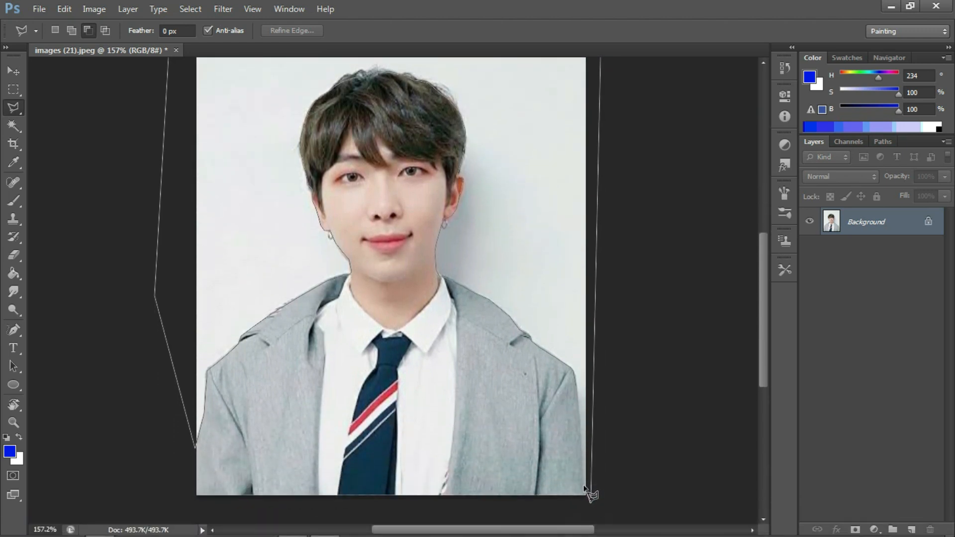
click(577, 387)
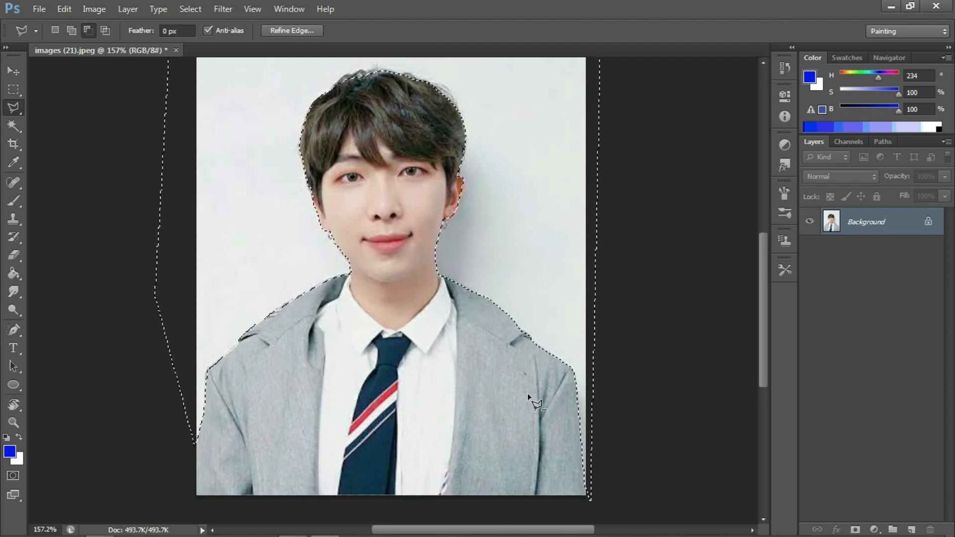
Set the foreground colour to red ff0000, fill the selected background with it, and deselect
click(9, 451)
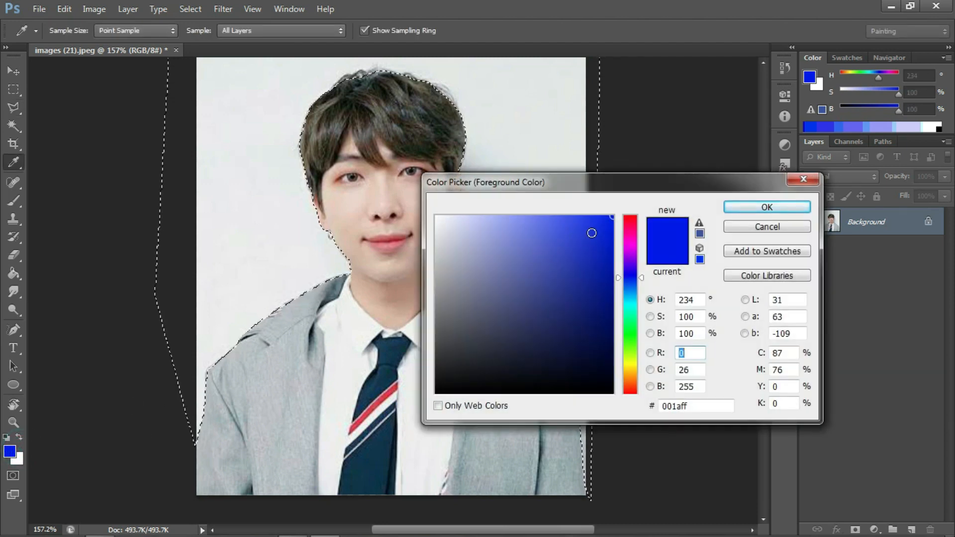
click(630, 218)
click(739, 208)
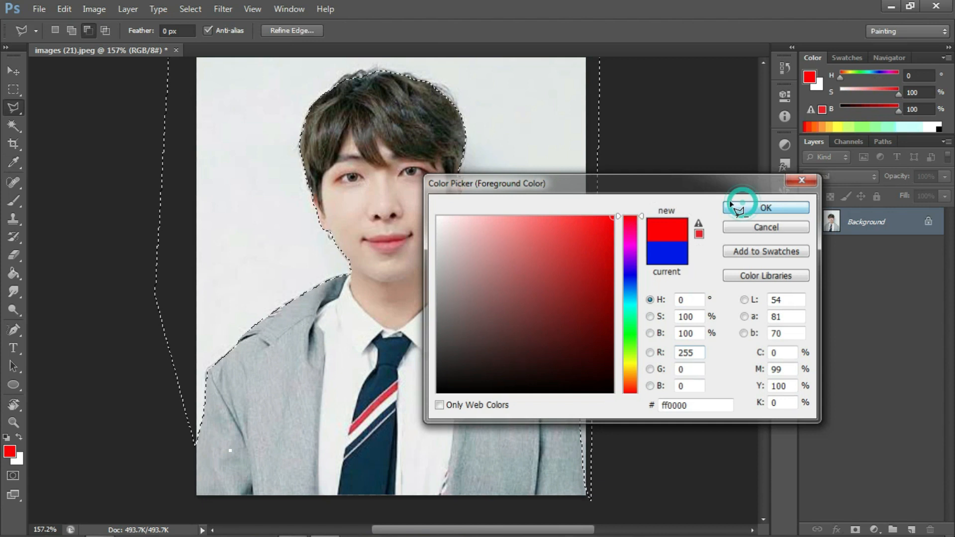
key(alt+BackSpace)
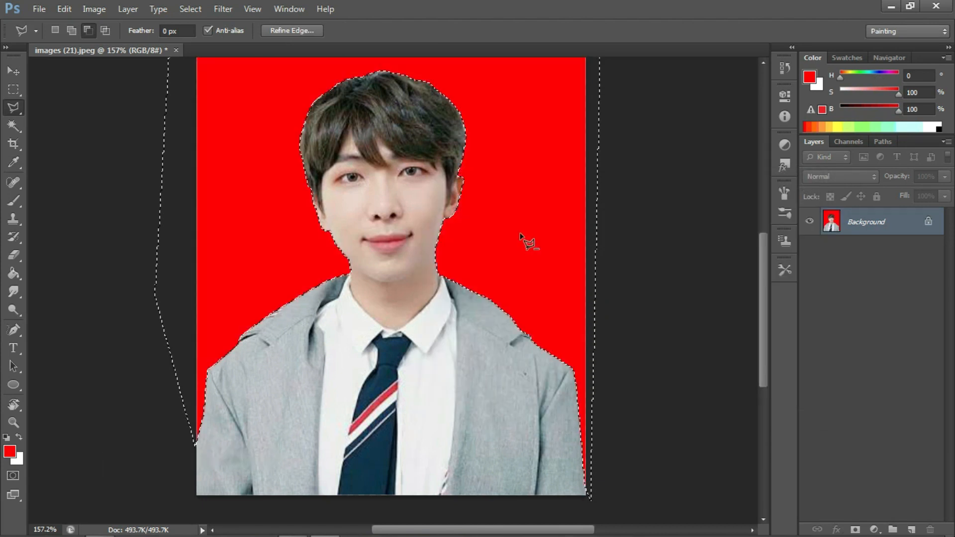
scroll(433, 324, down, 5)
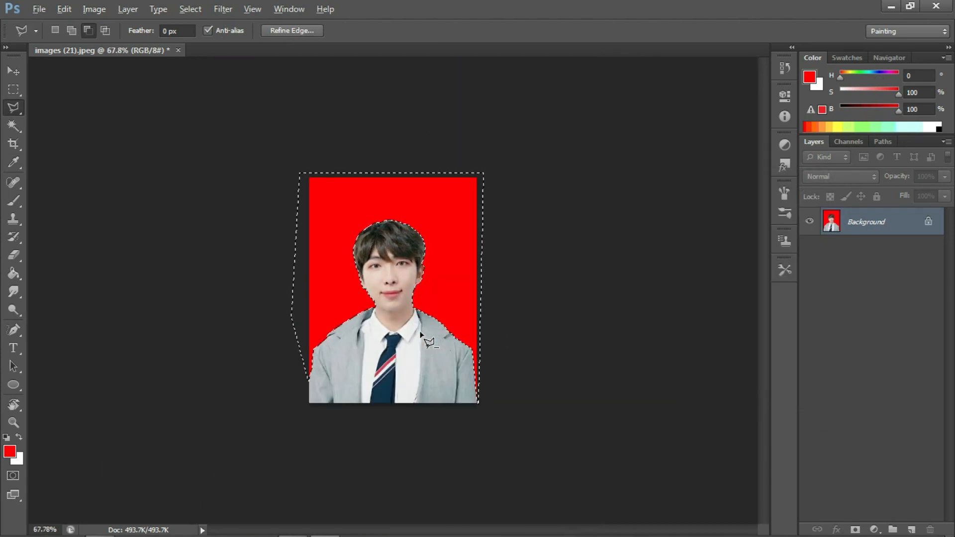
key(ctrl+d)
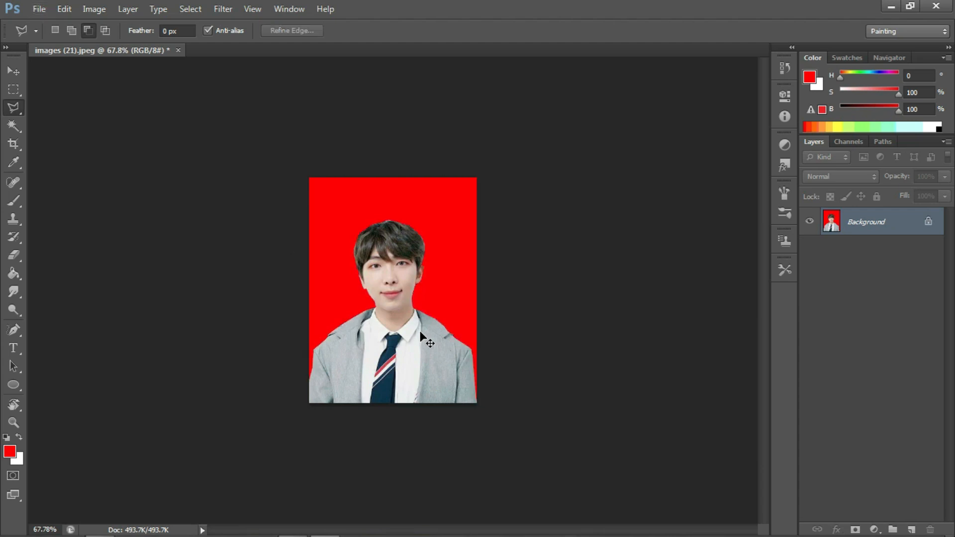
Float the photo's window and resize the image at 300 pixels/inch with constrained proportions, entering 2.8 cm width and finally 3.8 cm height
drag(137, 49, 268, 65)
right_click(268, 64)
click(295, 91)
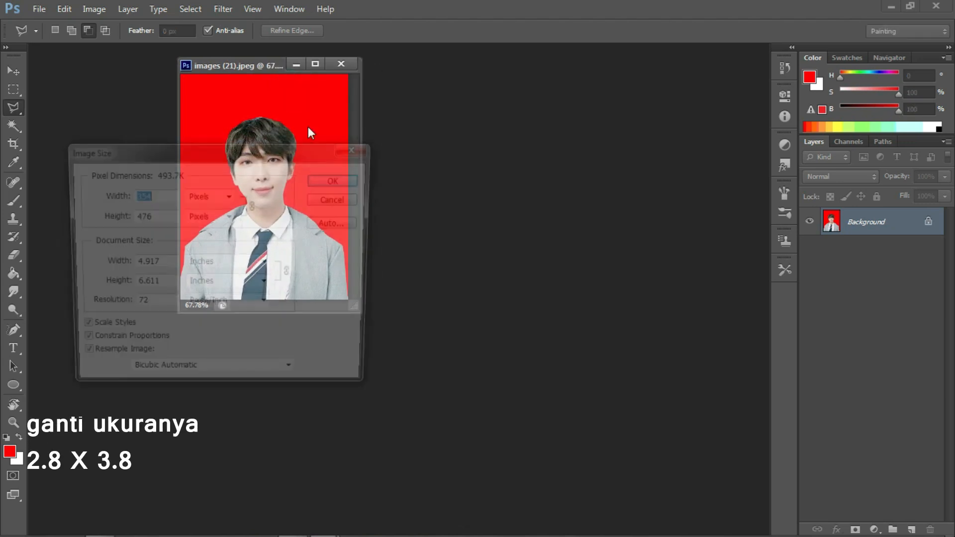
click(226, 269)
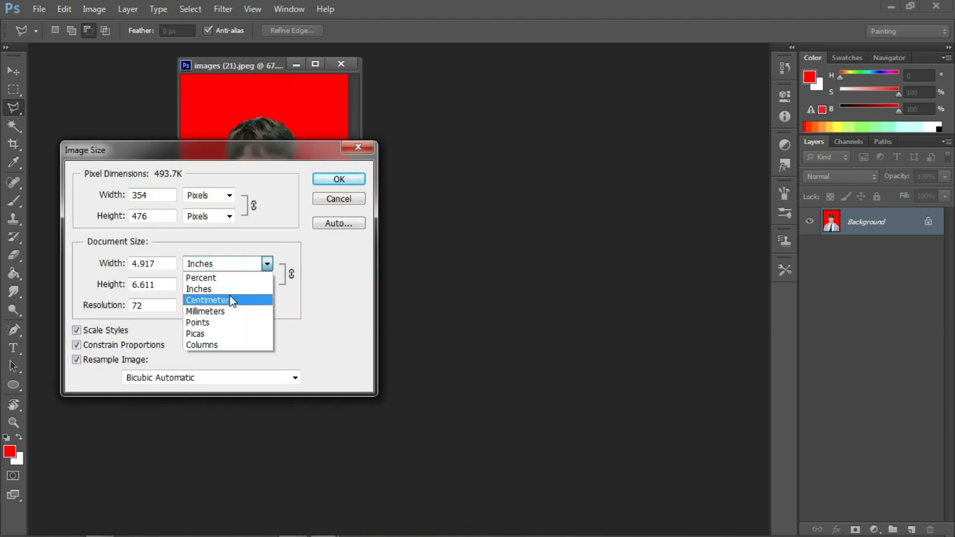
click(223, 297)
double_click(156, 311)
text(300)
double_click(162, 264)
text(2.8)
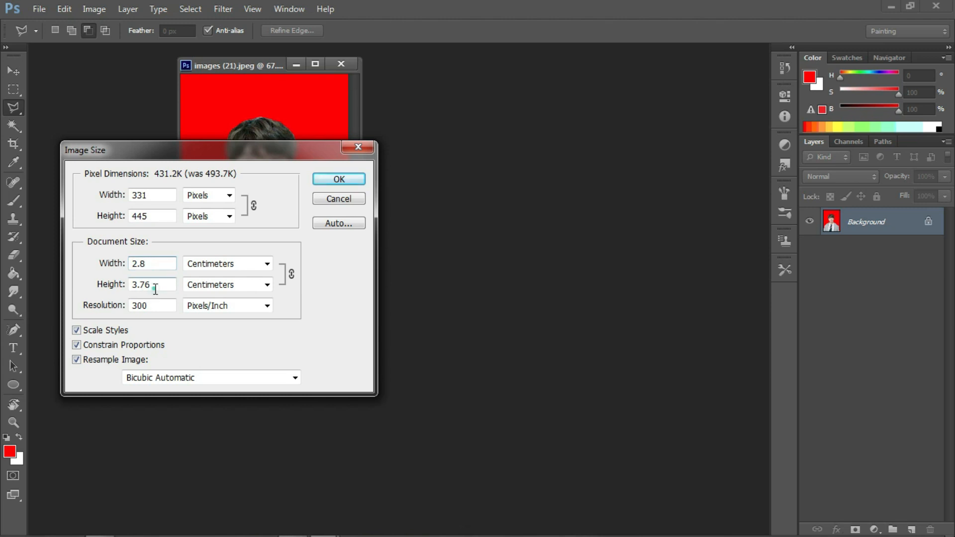
double_click(155, 288)
text(3.8)
click(338, 178)
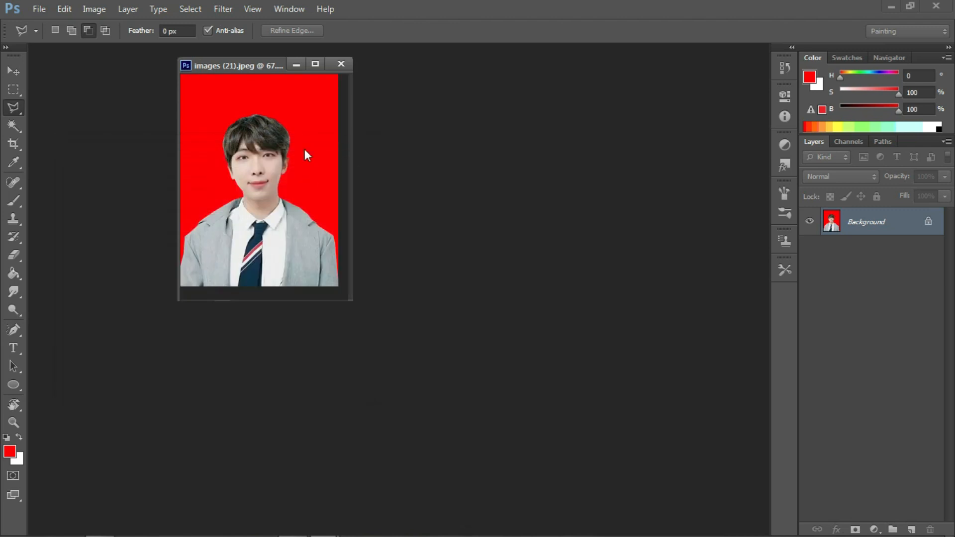
Trim the canvas width to 2.8 cm, using centimetres with relative sizing turned off
right_click(246, 66)
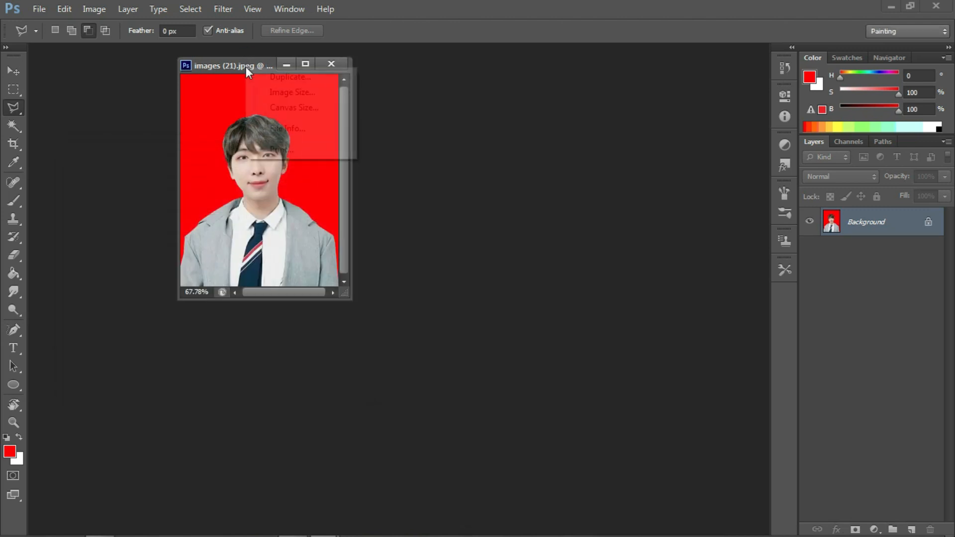
click(276, 107)
click(766, 176)
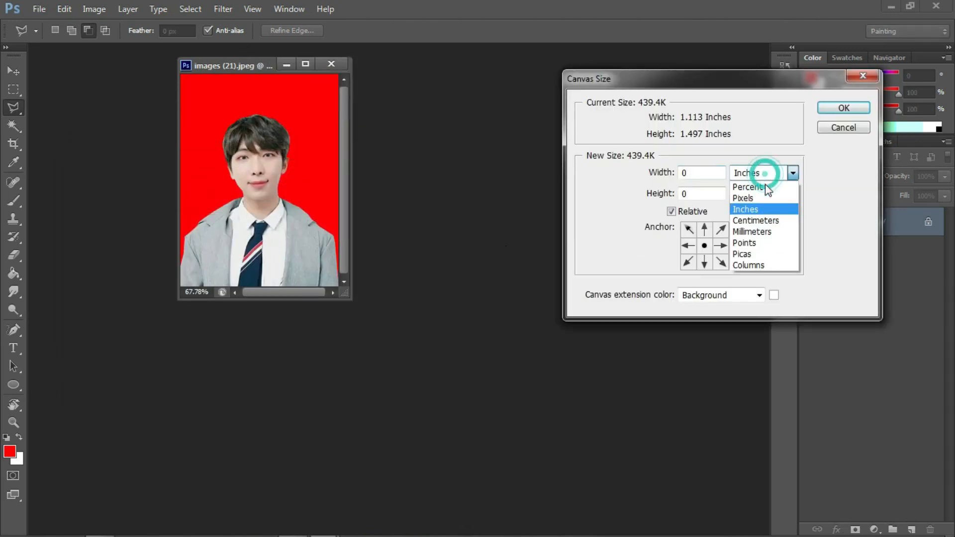
click(765, 219)
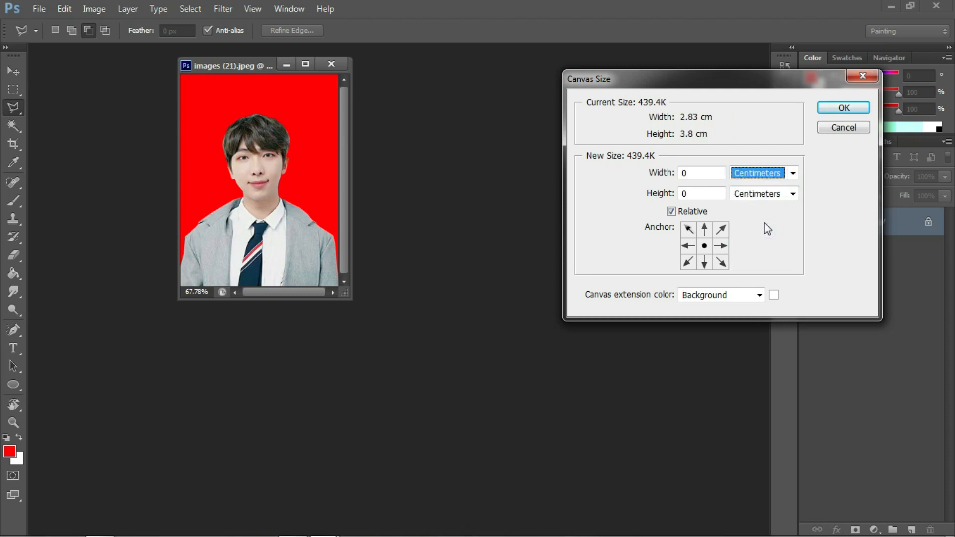
click(671, 212)
click(701, 172)
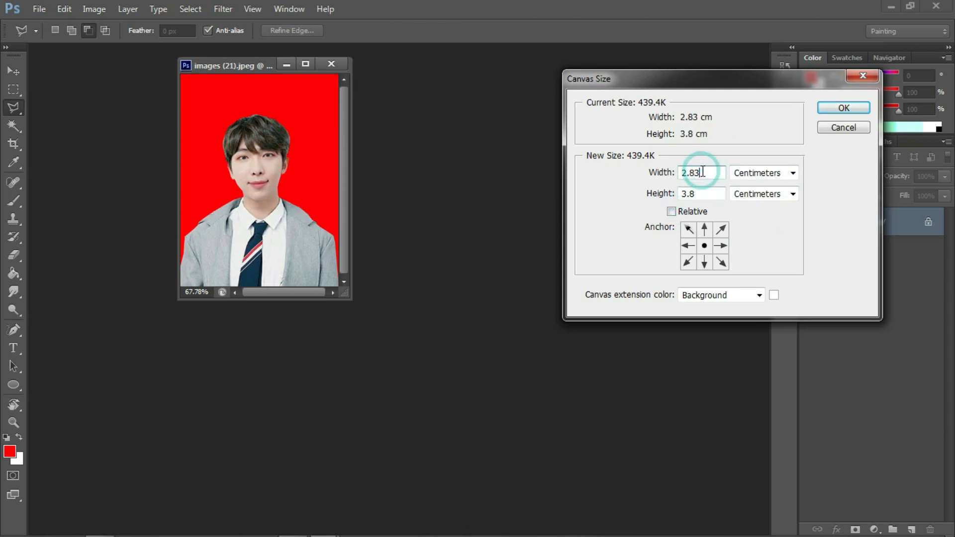
key(BackSpace)
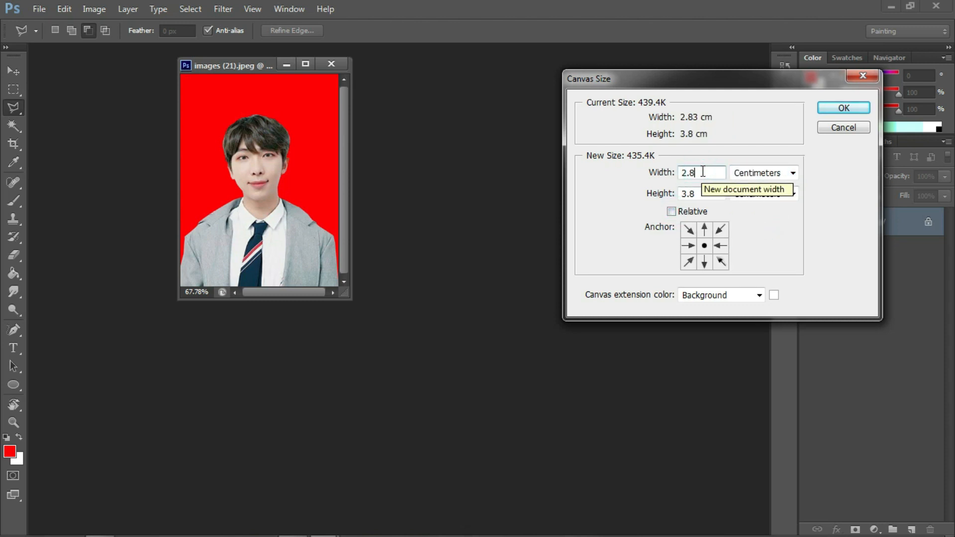
click(844, 108)
click(454, 211)
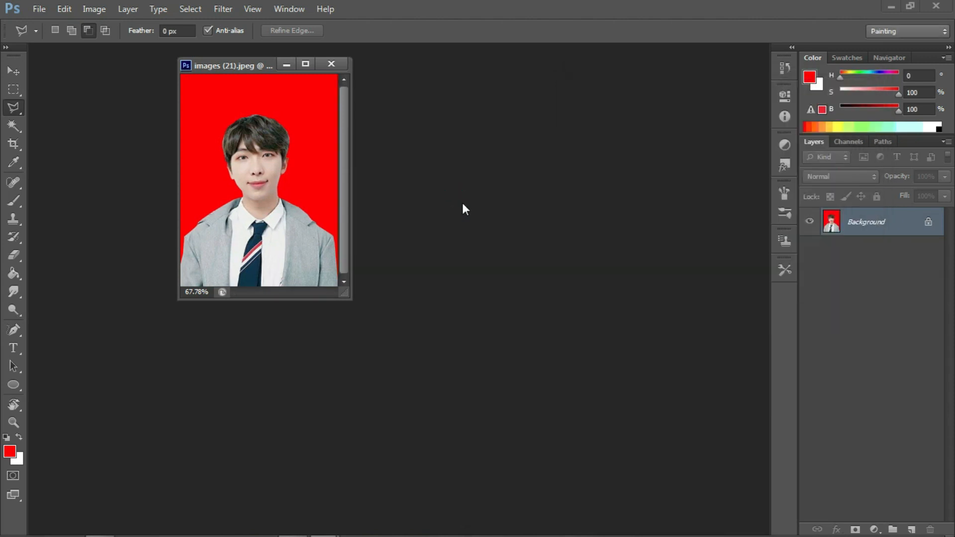
Enlarge the canvas to 3 cm wide by 4 cm high to add a white border around the photo
right_click(251, 64)
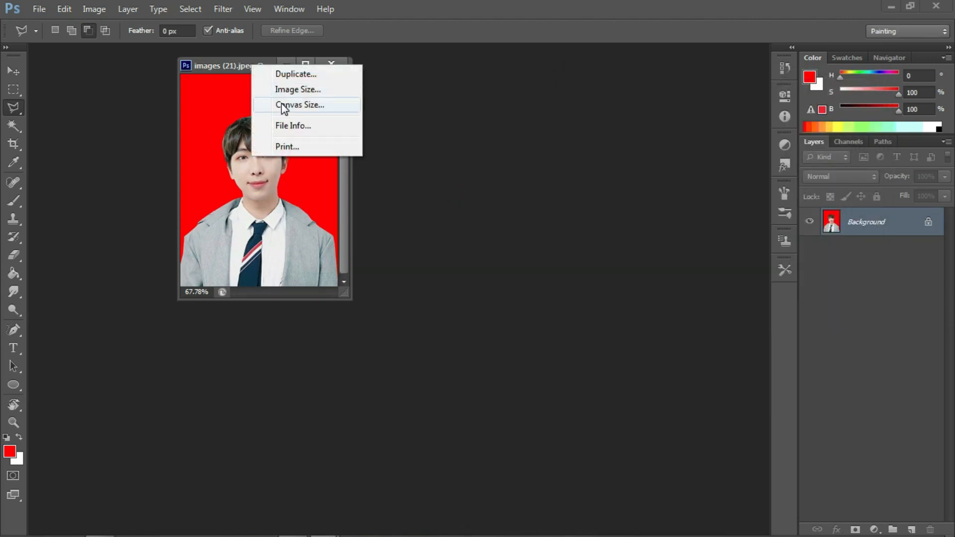
click(283, 106)
click(771, 173)
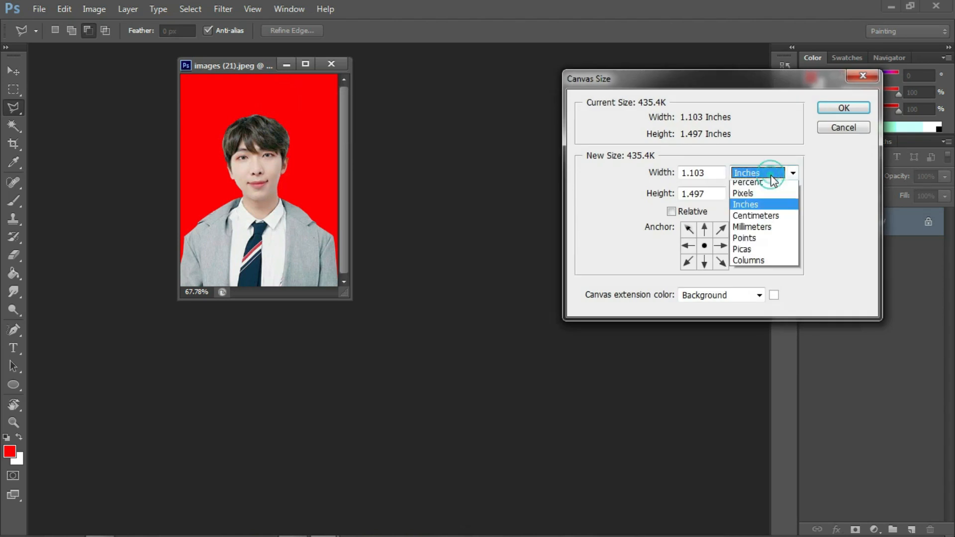
click(770, 220)
double_click(699, 175)
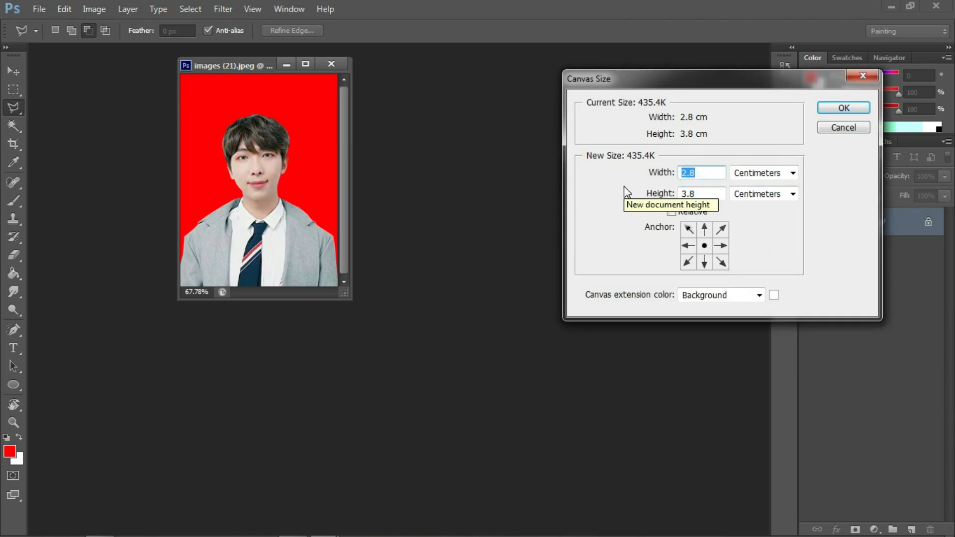
text(3)
double_click(694, 193)
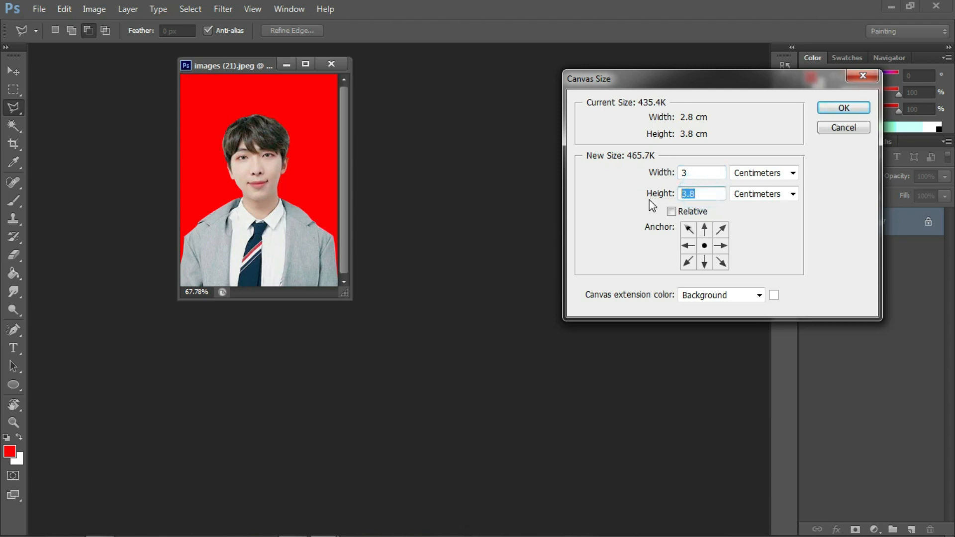
text(4)
click(829, 109)
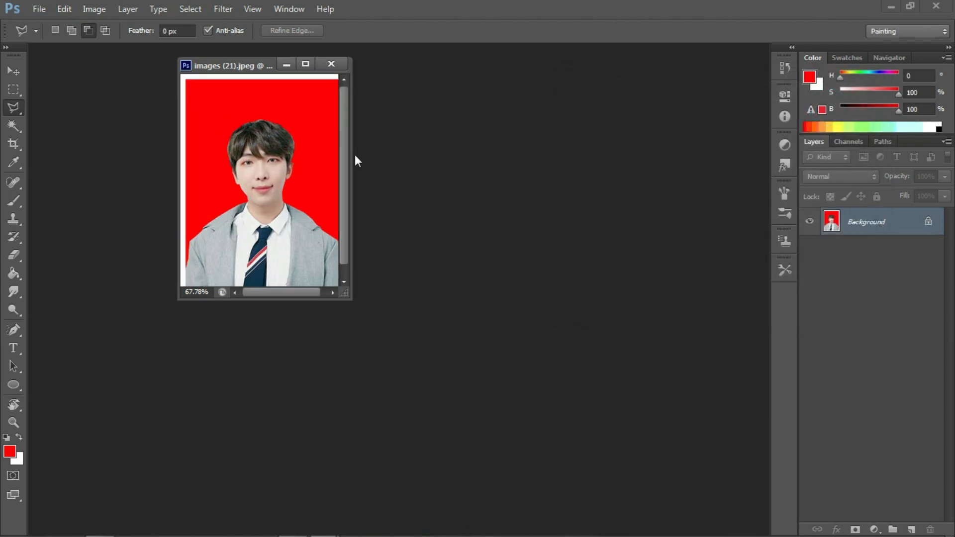
Enlarge the photo's document window and duplicate the Background layer
drag(352, 159, 613, 169)
drag(566, 300, 563, 390)
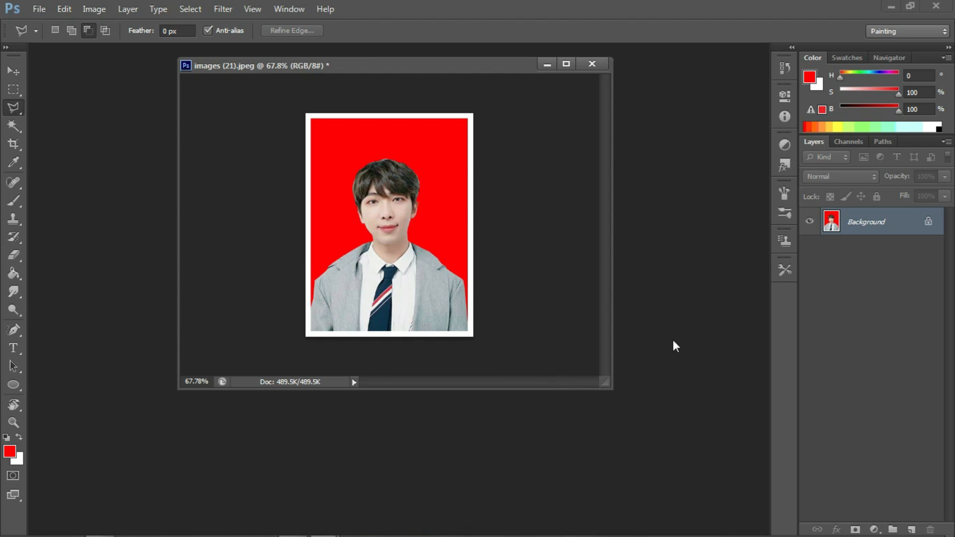
scroll(414, 270, down, 2)
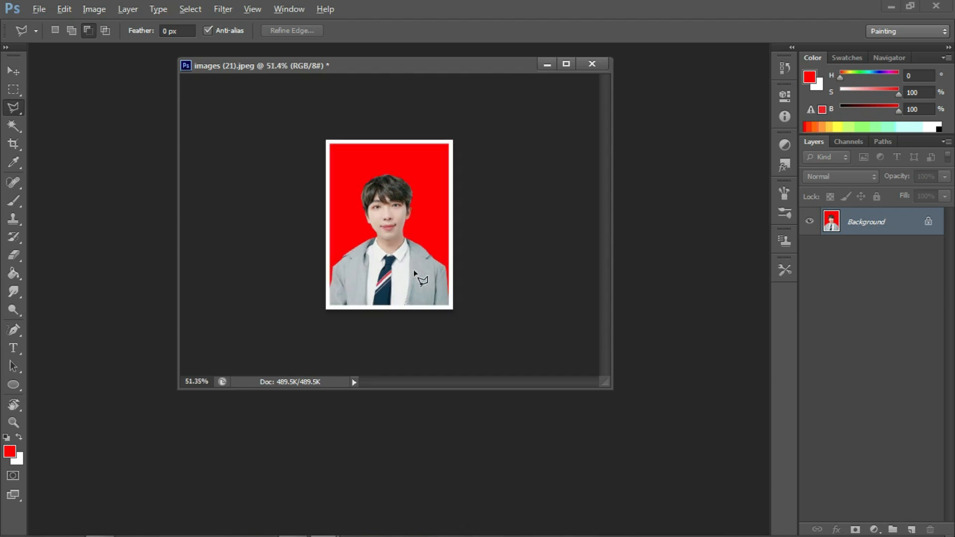
click(885, 227)
drag(882, 229, 911, 529)
With the Background layer selected, extend the canvas by a relative width of 3 cm, anchored at its middle-left
click(888, 251)
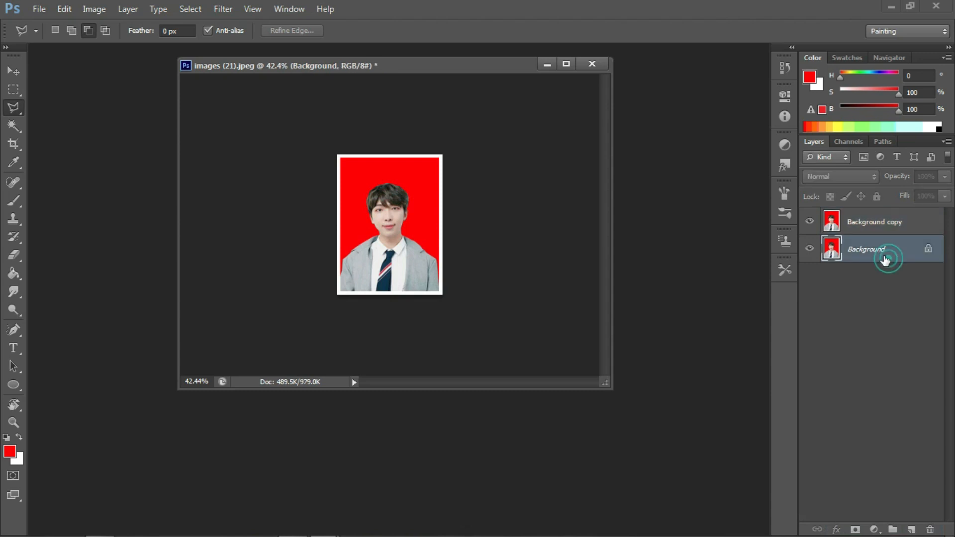
right_click(432, 67)
click(480, 108)
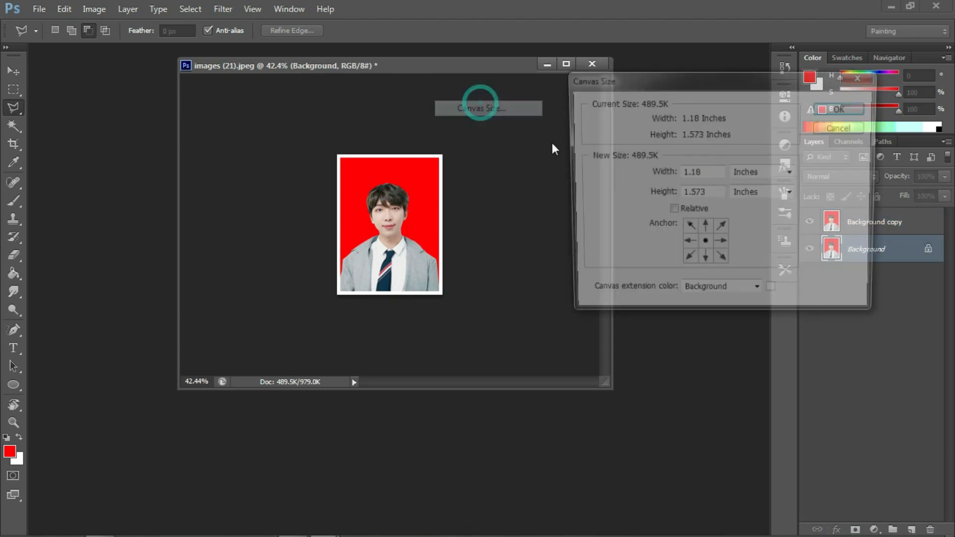
click(766, 173)
click(762, 221)
click(672, 211)
double_click(687, 172)
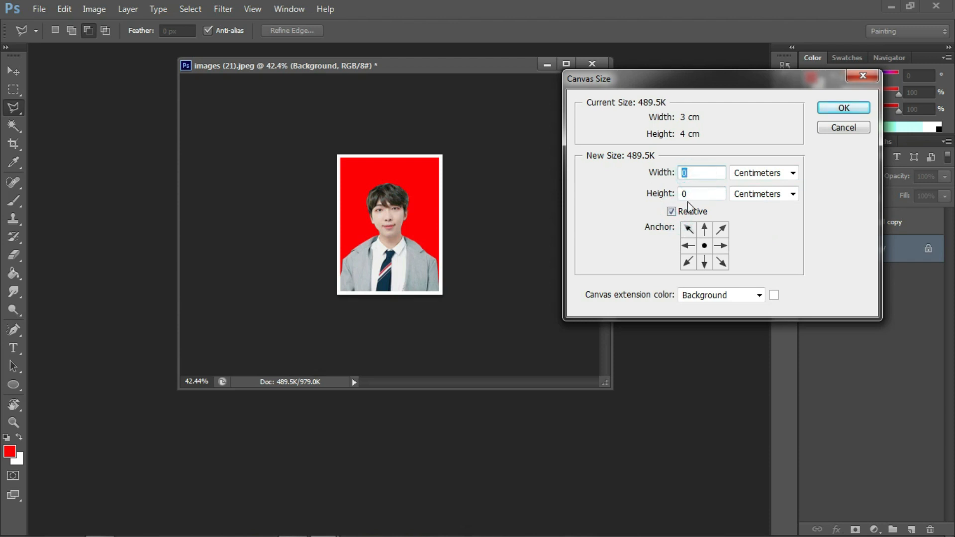
click(690, 245)
click(844, 108)
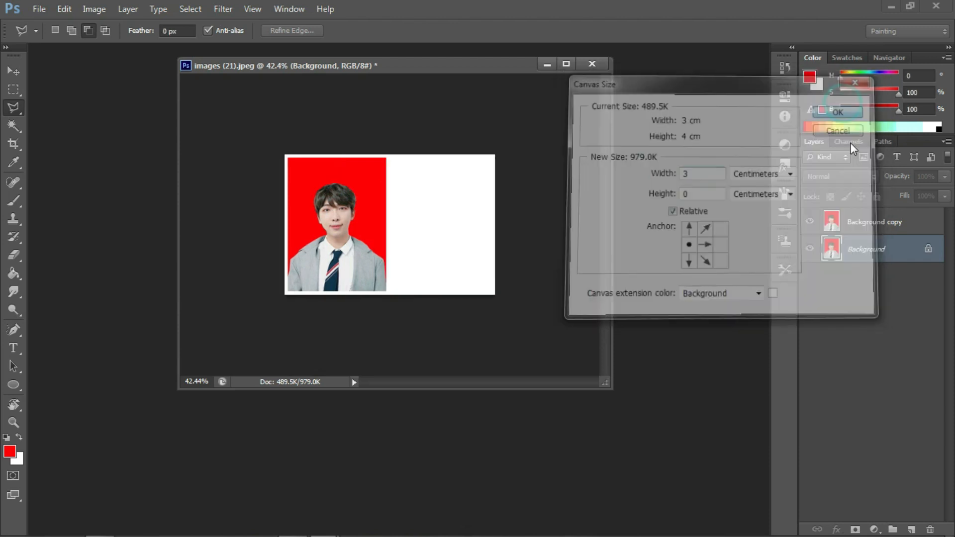
Align the Background copy layer to the right edge of the whole canvas and duplicate it
click(874, 223)
key(ctrl+a)
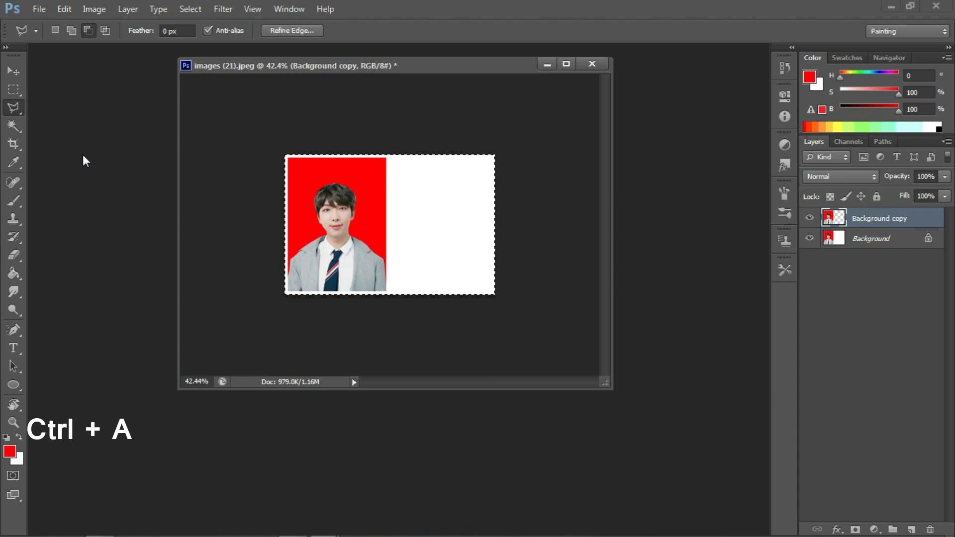
click(14, 71)
click(366, 30)
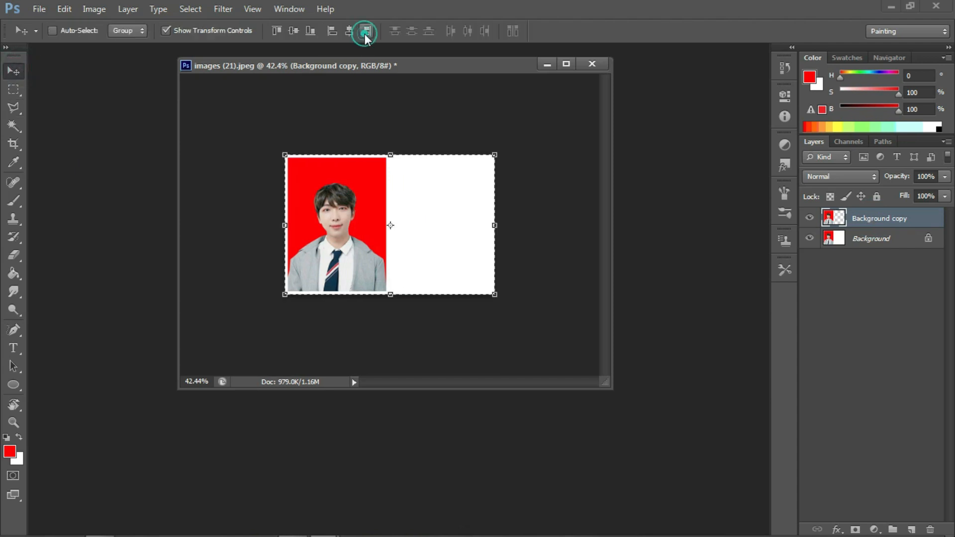
drag(895, 222, 909, 530)
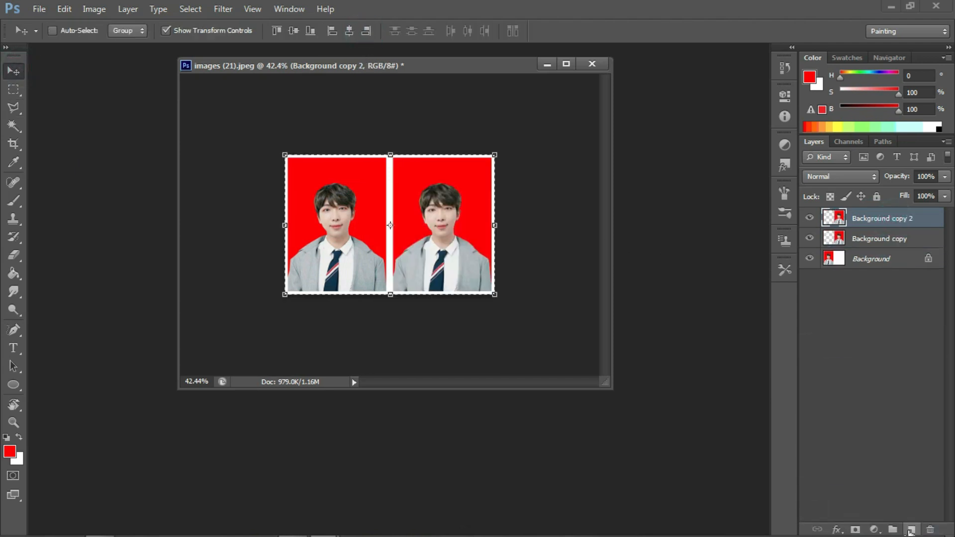
Extend the canvas by another 3 cm of relative width, anchored at its middle-left, for a third photo
click(872, 261)
right_click(427, 69)
click(453, 107)
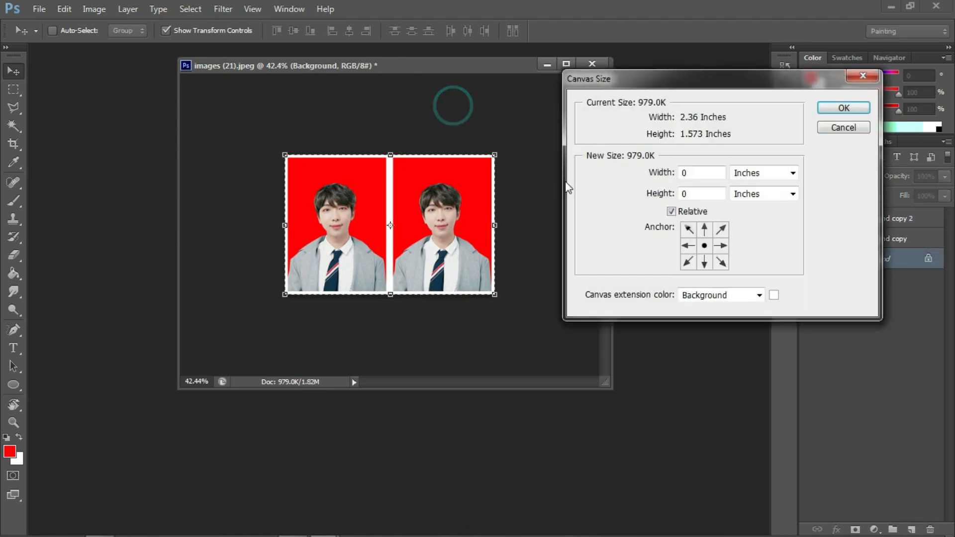
click(760, 173)
click(761, 219)
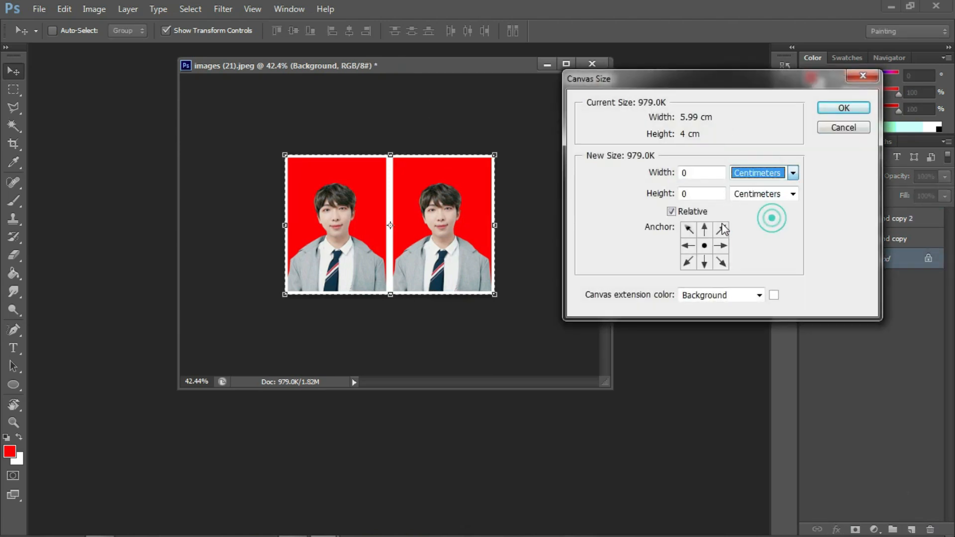
click(688, 245)
double_click(688, 172)
text(3)
click(844, 108)
Align the Background copy 2 layer to the right edge of the whole canvas and duplicate it
click(866, 219)
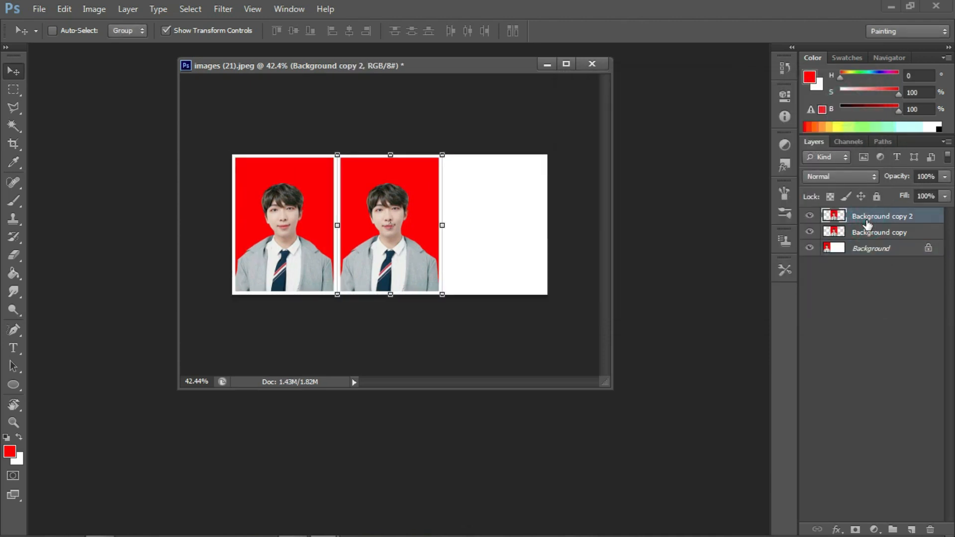
key(ctrl+a)
click(371, 35)
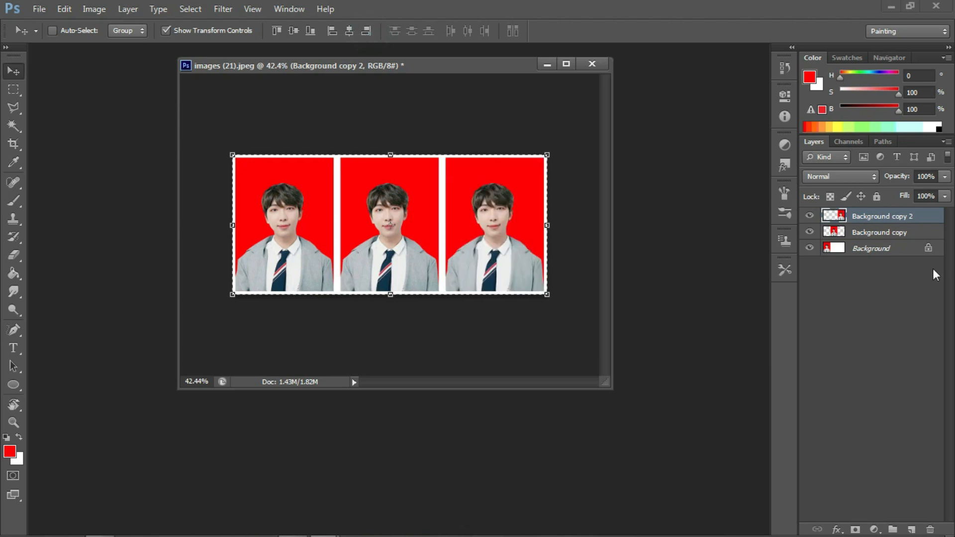
drag(915, 218, 911, 530)
Add 3 cm of relative canvas width, anchored at the middle-left, for a fourth photo
click(871, 264)
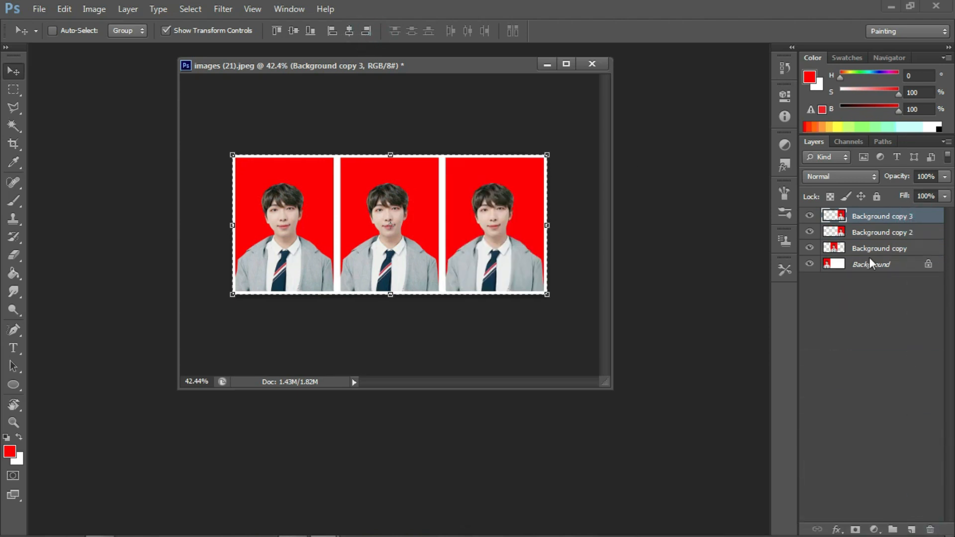
right_click(463, 65)
click(485, 110)
click(775, 173)
click(770, 220)
click(688, 244)
text(3)
click(843, 109)
Align the Background copy 3 layer to the right edge of the whole canvas and duplicate it
click(873, 219)
key(ctrl+a)
click(366, 30)
drag(890, 217, 911, 528)
Add 3 cm of relative canvas width, anchored at the middle-left, for a fifth photo, and fit the strip in the window
click(865, 279)
right_click(443, 73)
click(431, 60)
click(863, 217)
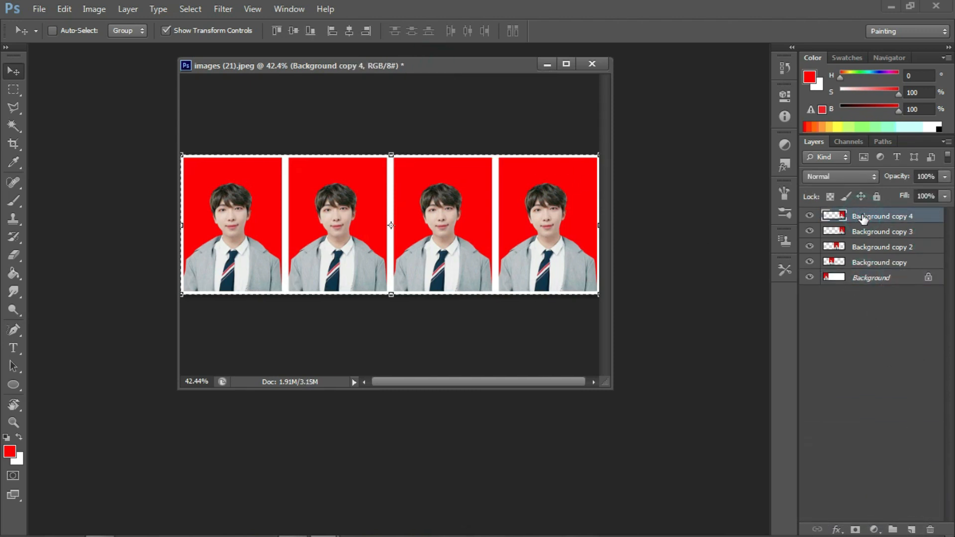
right_click(484, 72)
click(527, 102)
click(791, 172)
click(750, 207)
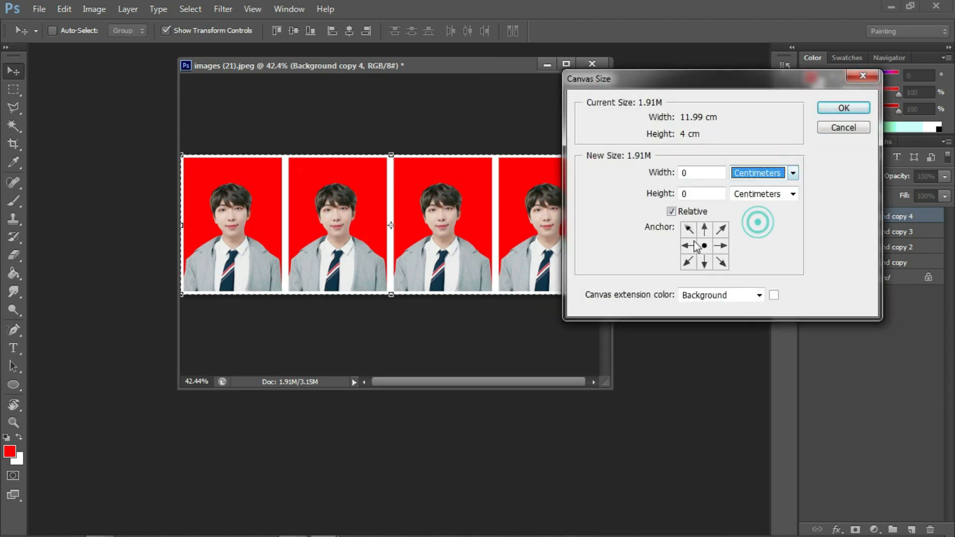
click(688, 171)
double_click(689, 172)
text(3)
click(843, 108)
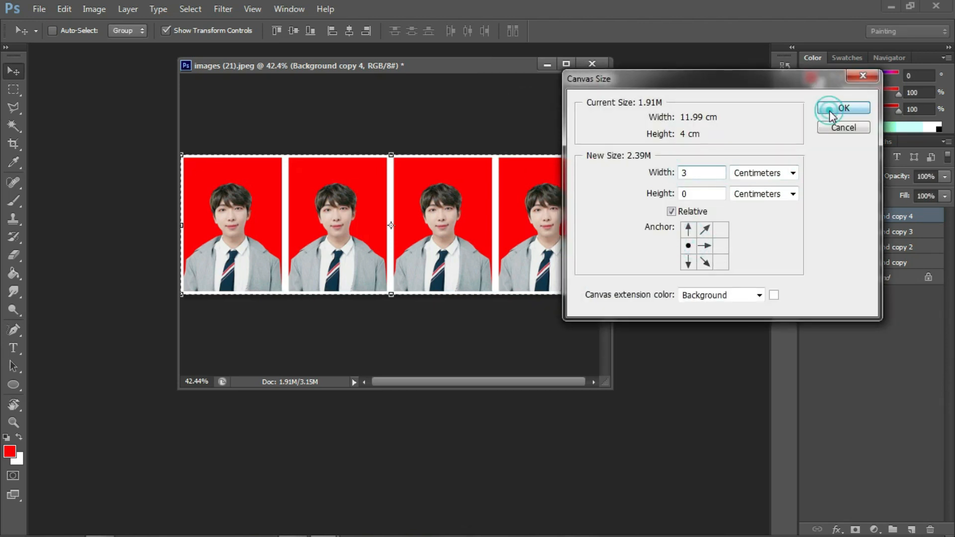
key(ctrl+0)
Align the Background copy 4 layer to the right edge of the whole canvas and duplicate it
click(880, 217)
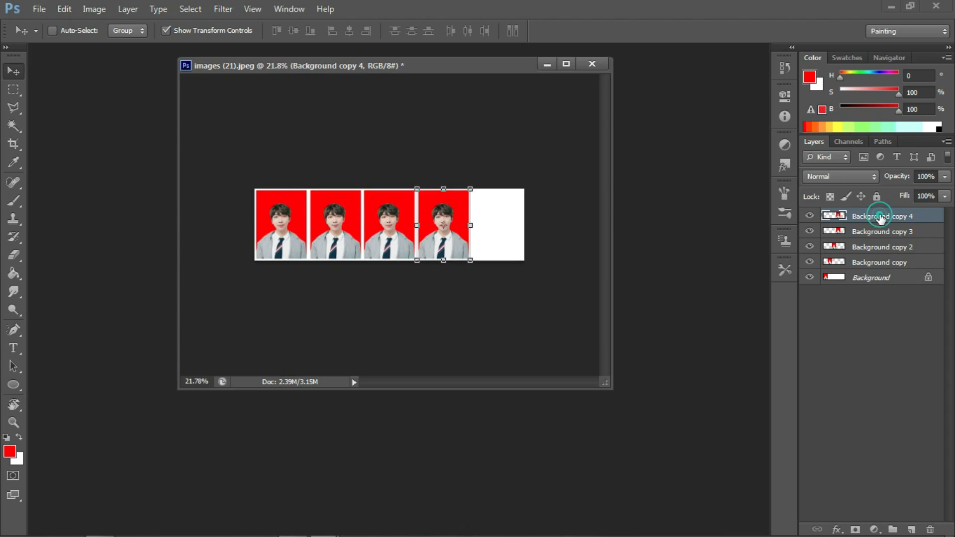
key(ctrl+a)
click(364, 31)
drag(901, 217, 911, 529)
Select the Background layer and add 3 cm of relative canvas width, anchored at the middle-left, for a sixth photo
click(874, 293)
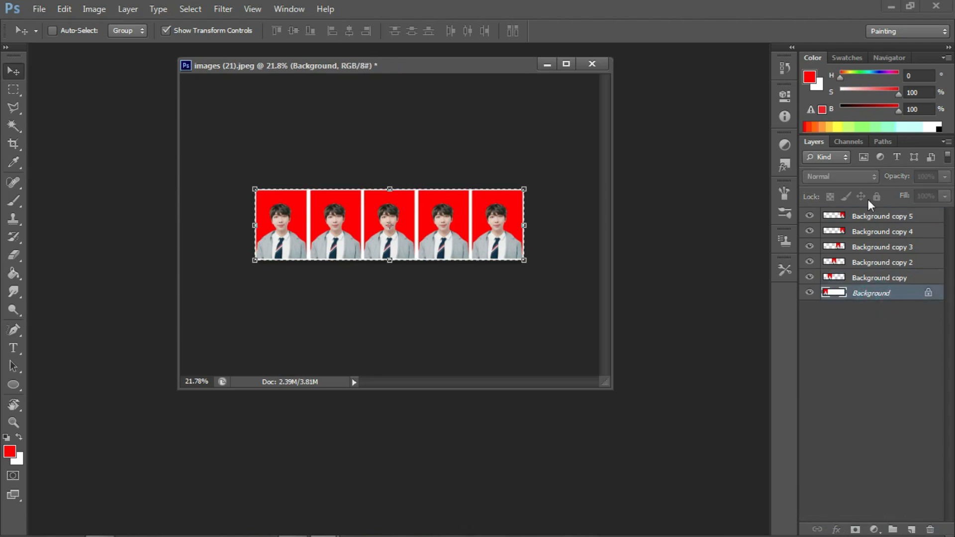
click(870, 217)
click(873, 294)
right_click(421, 60)
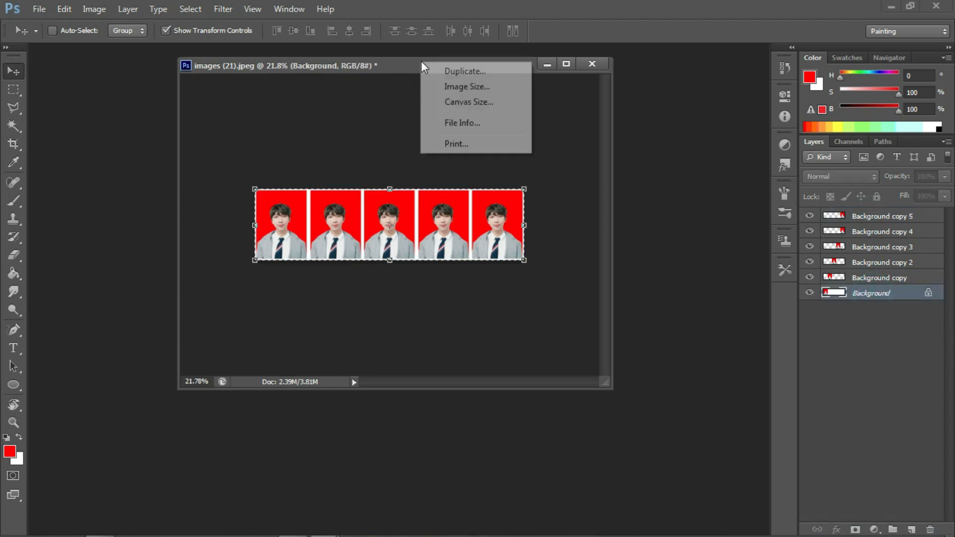
click(469, 100)
click(751, 184)
click(754, 219)
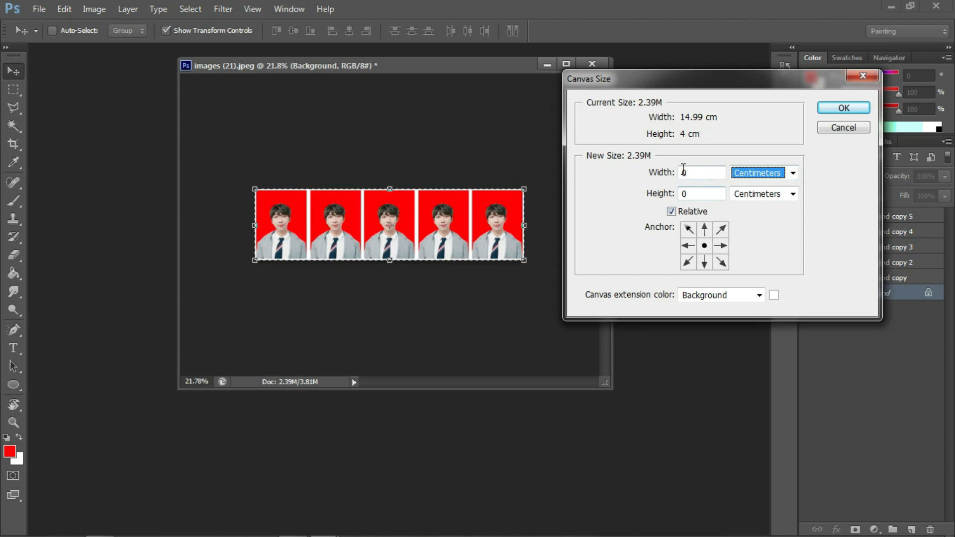
text(3)
click(688, 245)
click(843, 108)
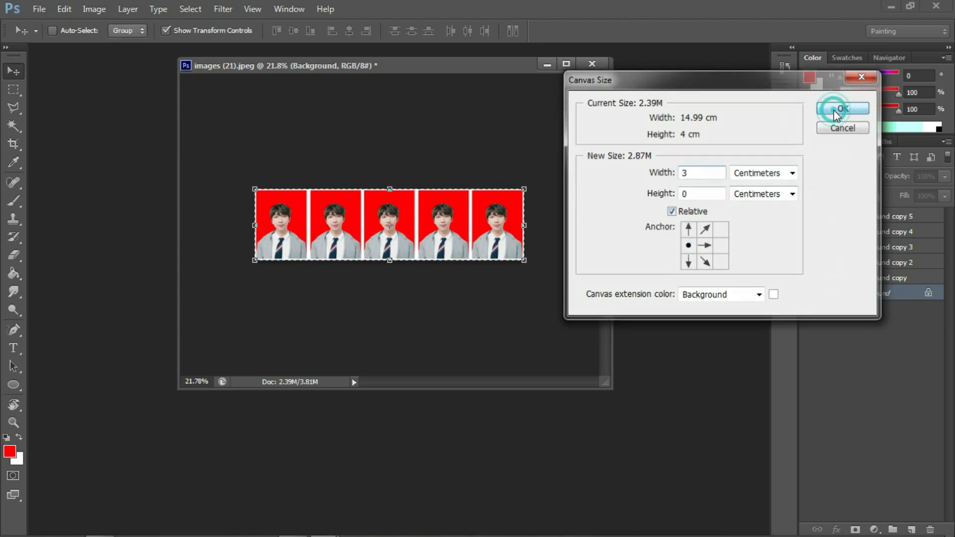
Align the Background copy 5 layer to the right edge of the whole canvas
click(879, 217)
key(ctrl+a)
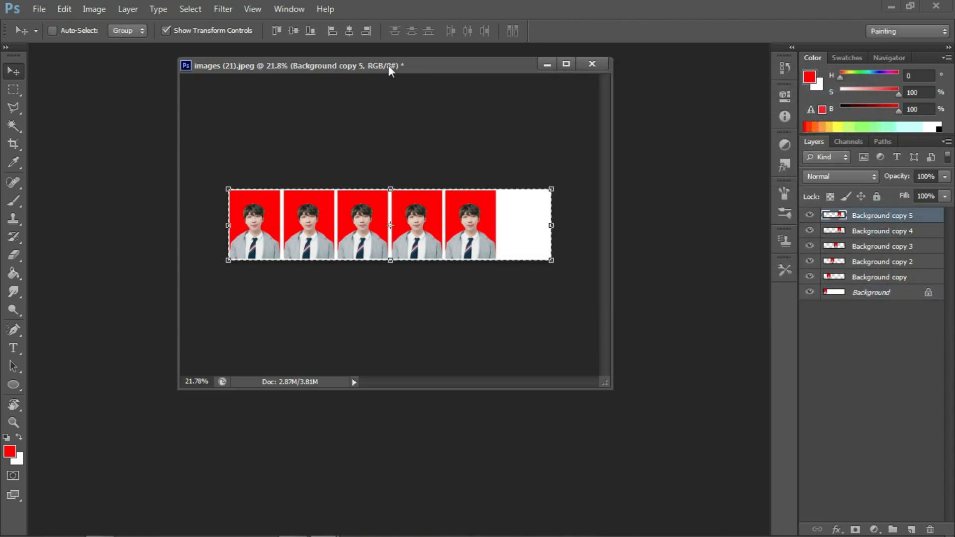
click(366, 31)
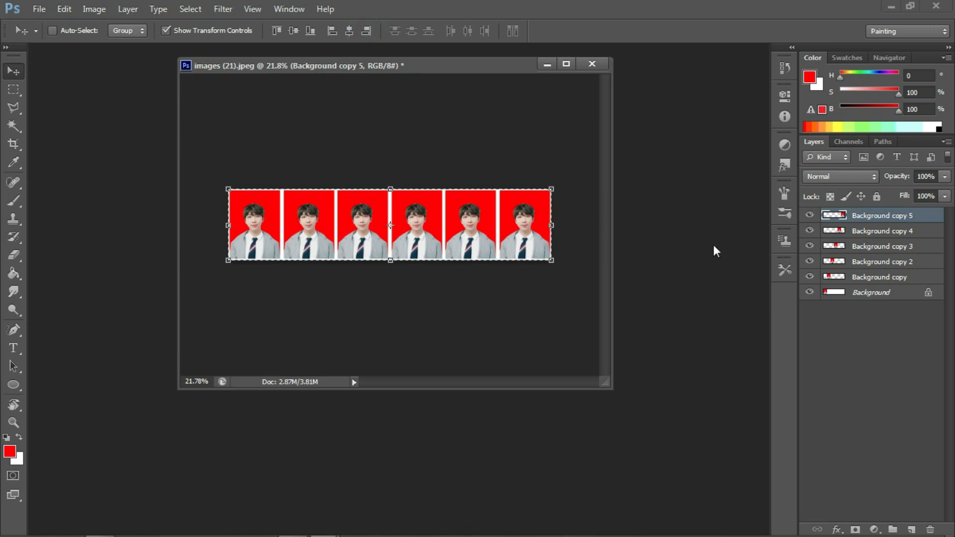
Merge the Background copy and Background copy 2 layers down into the Background layer
click(872, 279)
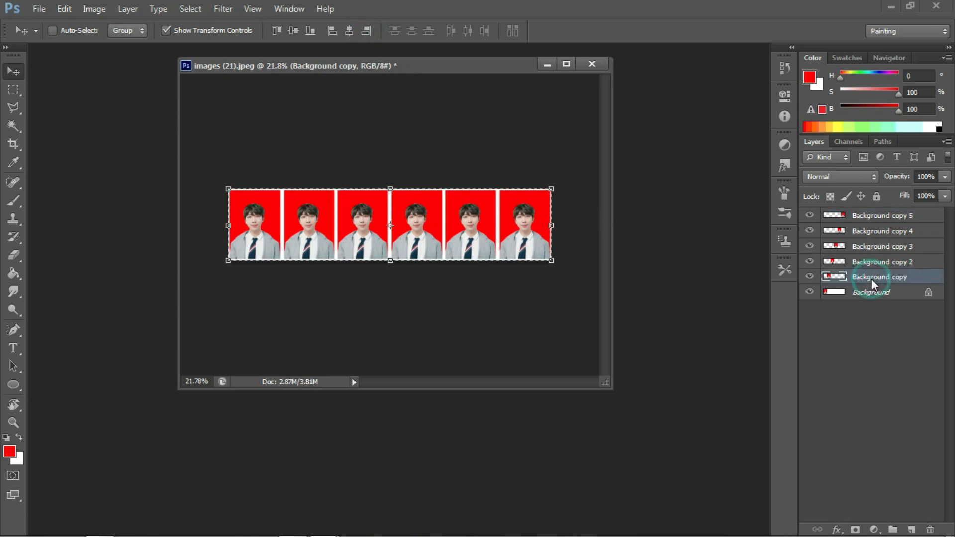
right_click(871, 279)
click(800, 368)
click(876, 262)
right_click(875, 262)
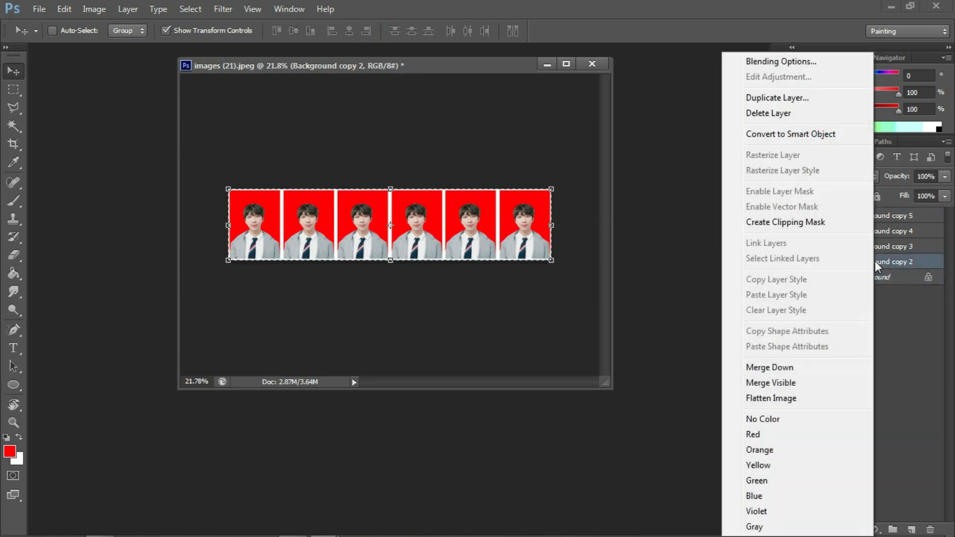
click(797, 365)
Merge the Background copy 3, Background copy 4 and Background copy 5 layers down into the Background layer one by one
click(873, 247)
right_click(873, 246)
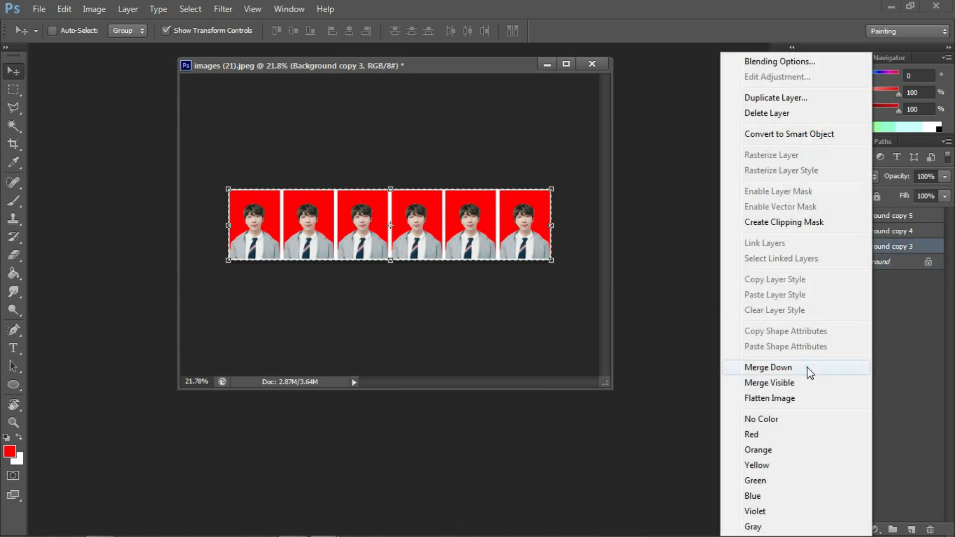
click(751, 369)
click(896, 235)
right_click(896, 234)
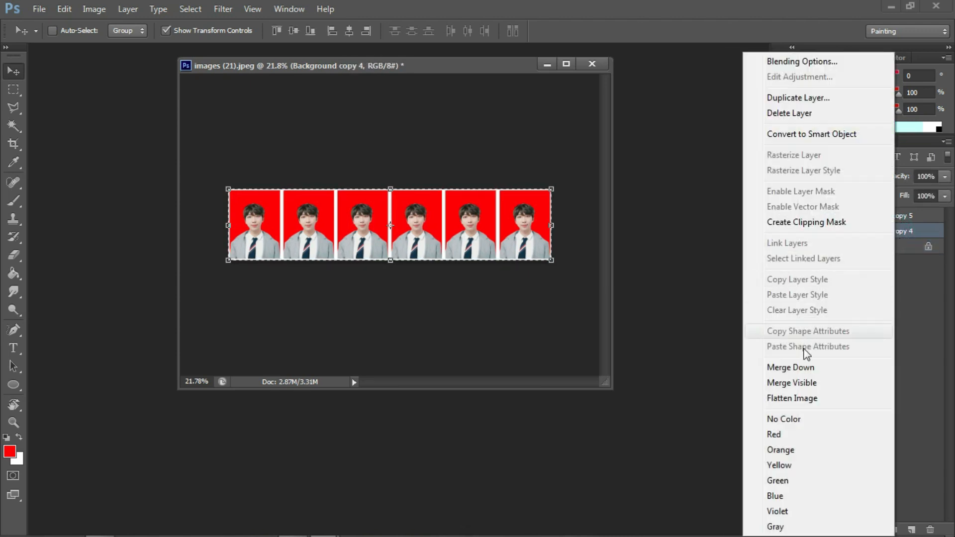
click(802, 363)
click(865, 218)
right_click(865, 218)
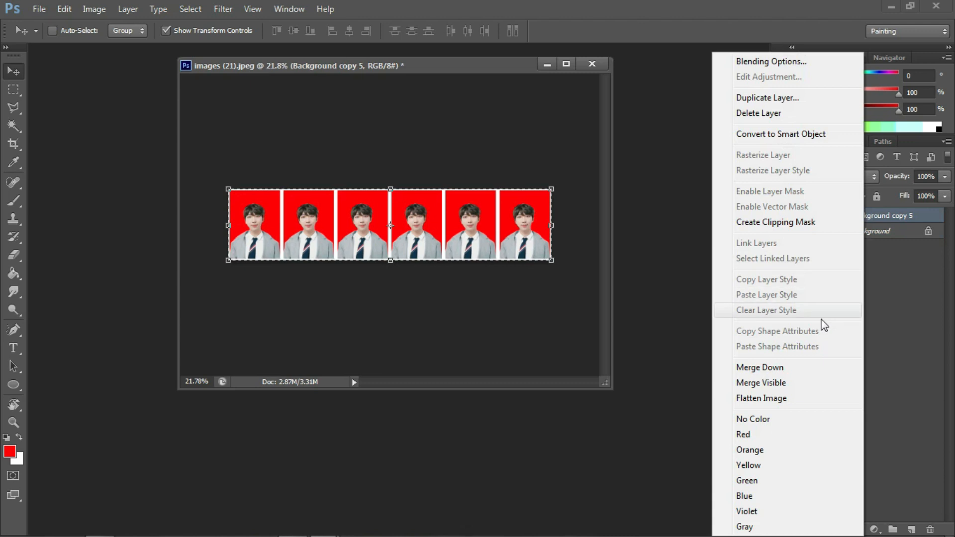
click(794, 364)
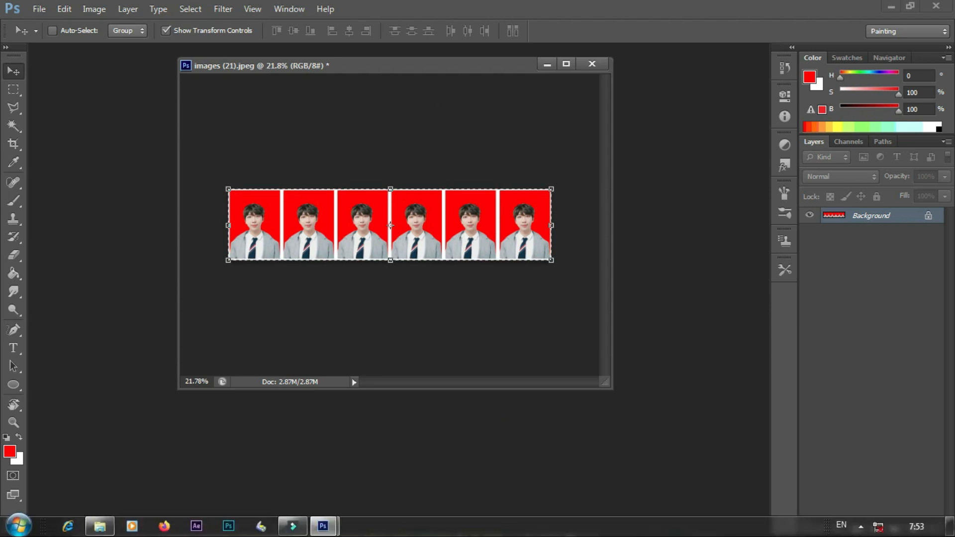
Open images (19) from the pas foto folder as a separate floating document and minimise images (21)
click(100, 526)
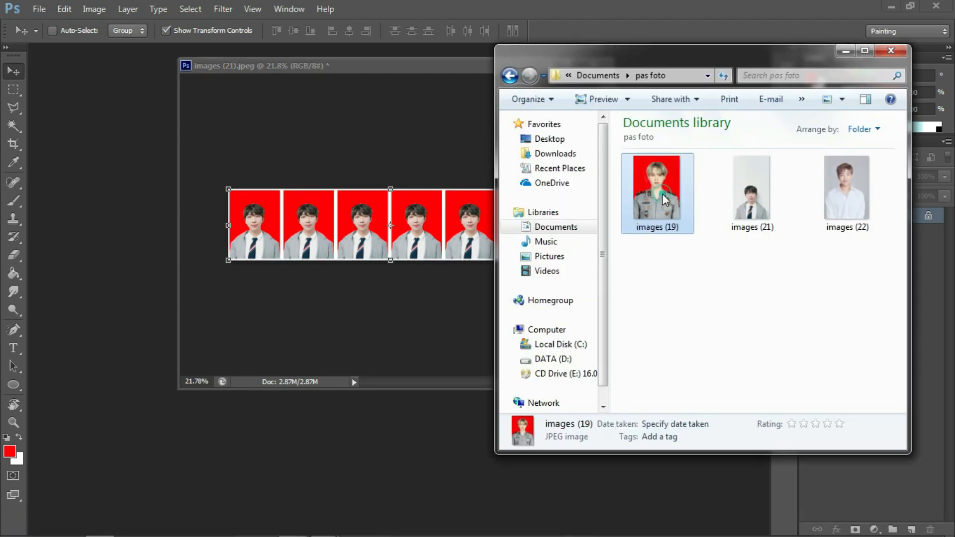
drag(667, 203, 140, 289)
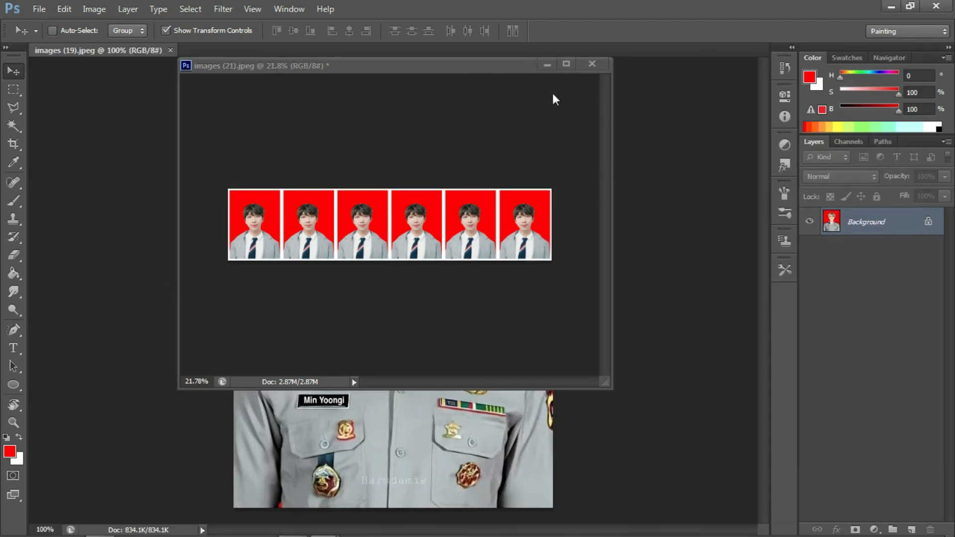
click(551, 68)
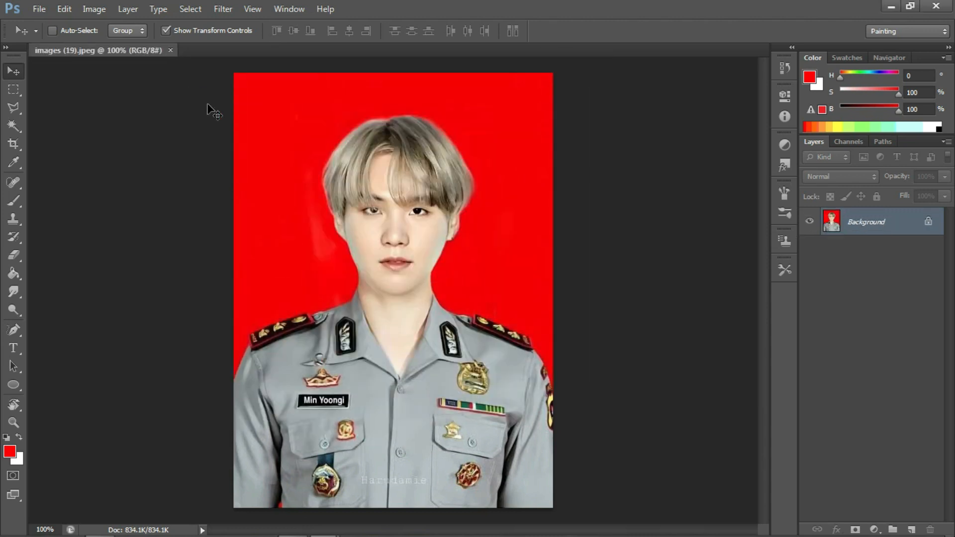
drag(122, 52, 264, 73)
Resize images (19) to a height of 5.6 cm at 300 pixels/inch, keeping its proportions
right_click(263, 72)
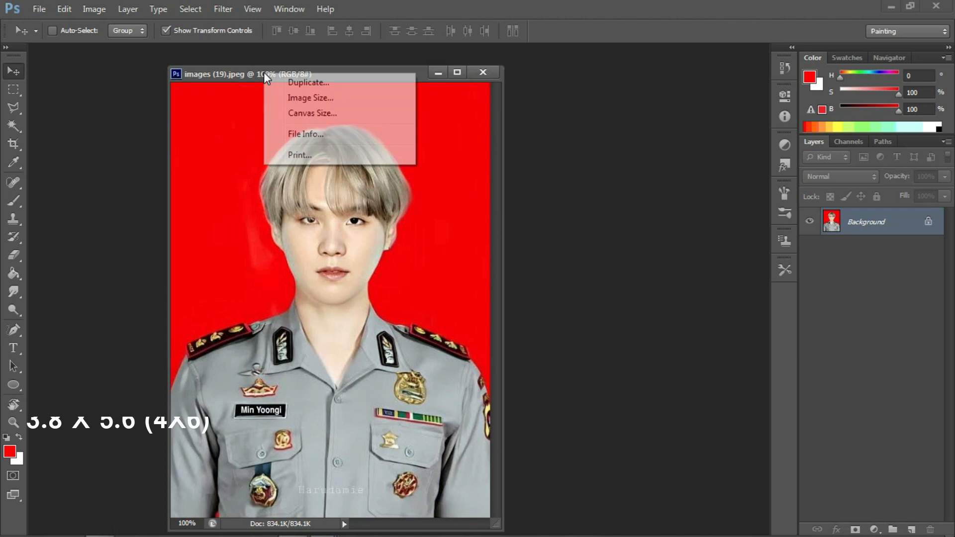
click(315, 98)
click(219, 262)
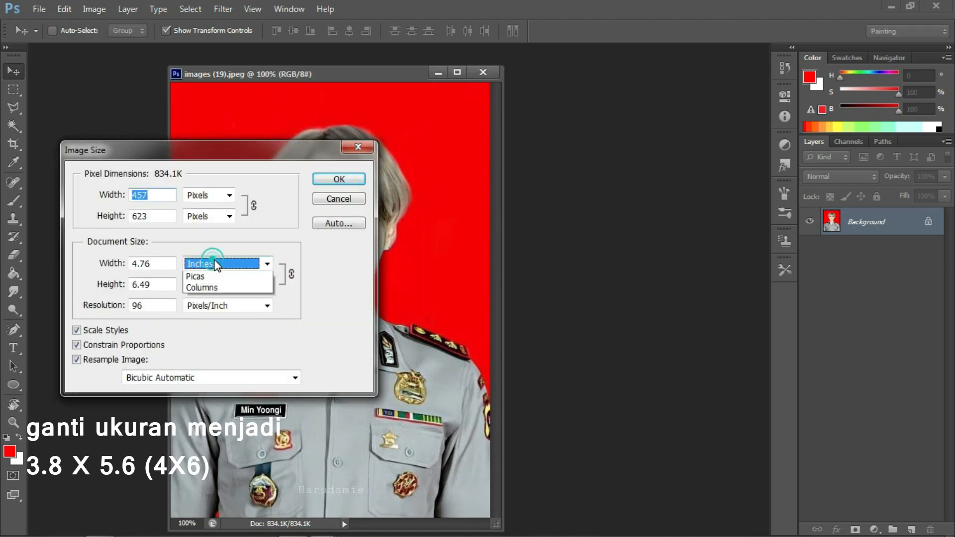
click(221, 297)
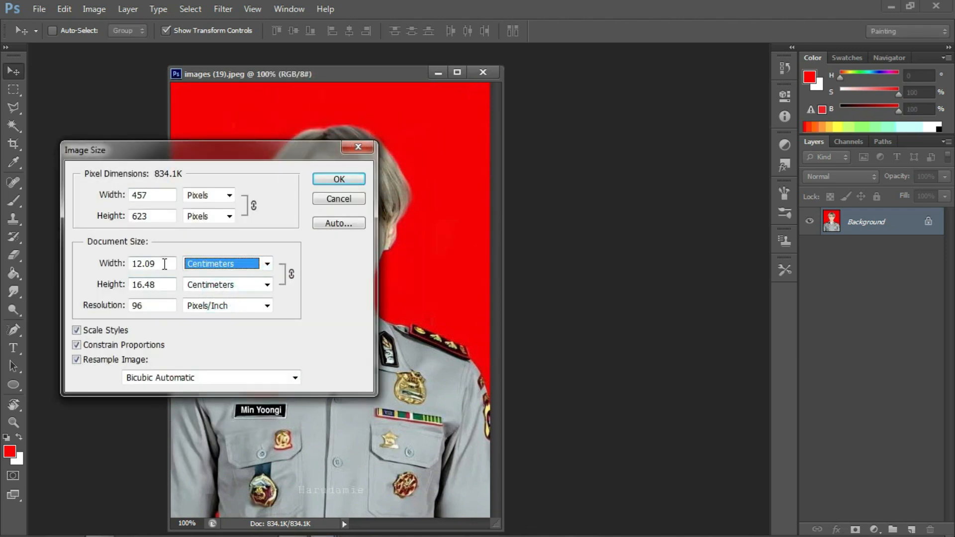
double_click(144, 306)
text(300)
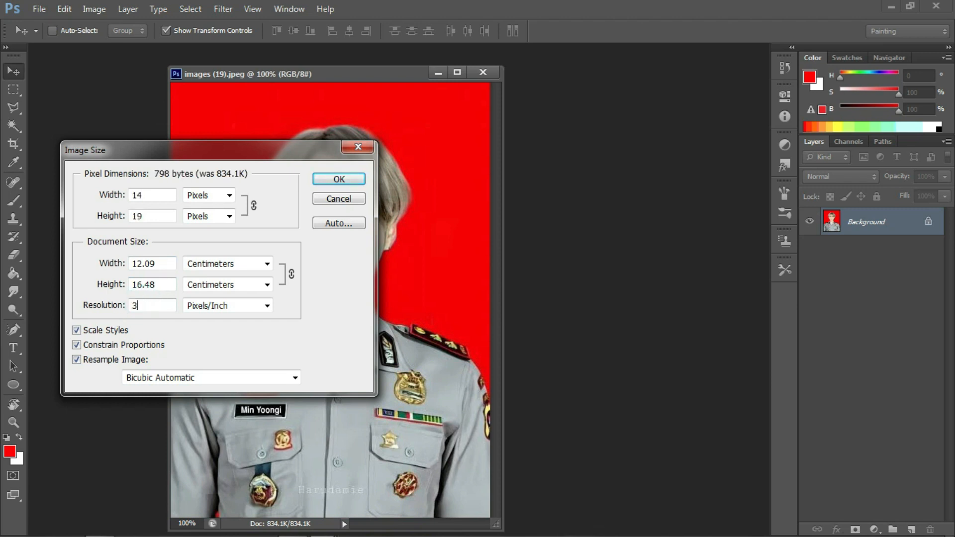
double_click(165, 266)
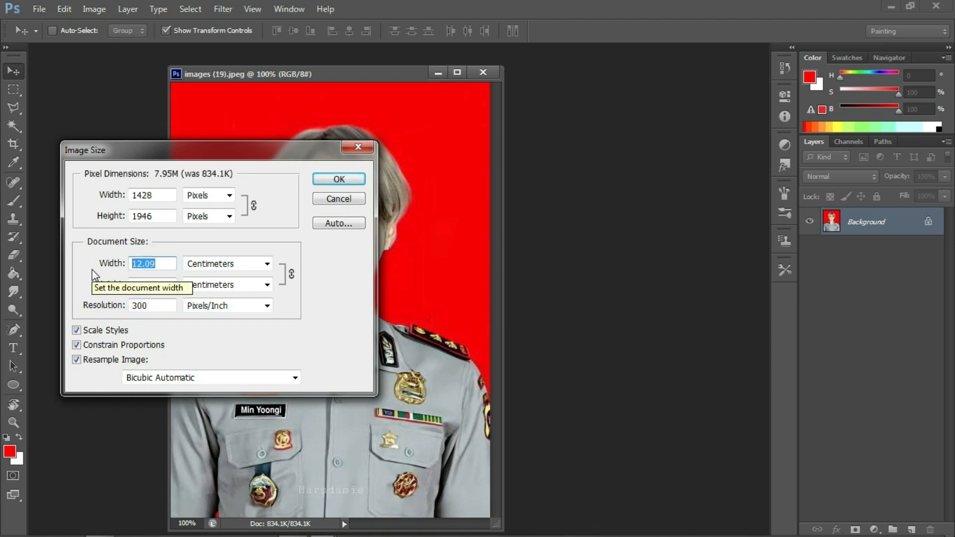
text(3.8)
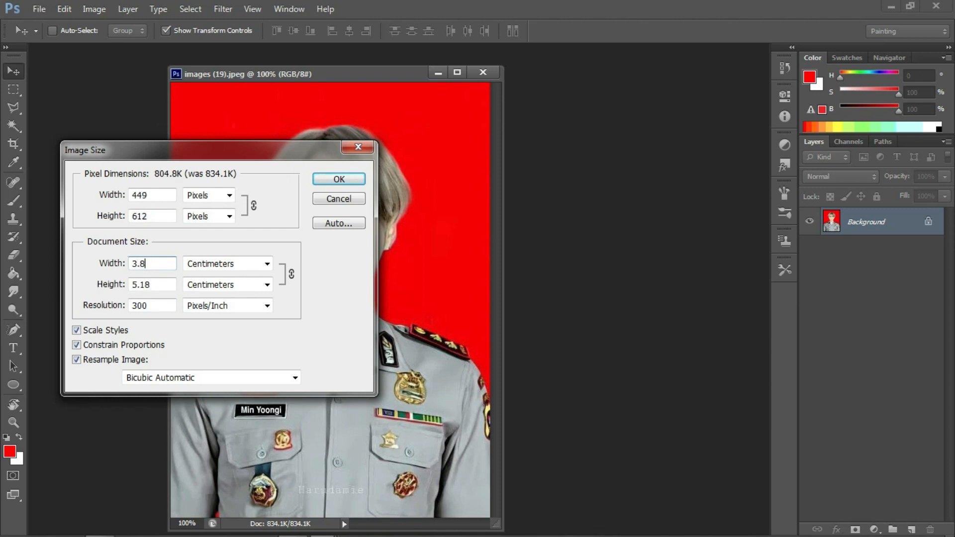
drag(100, 296, 85, 305)
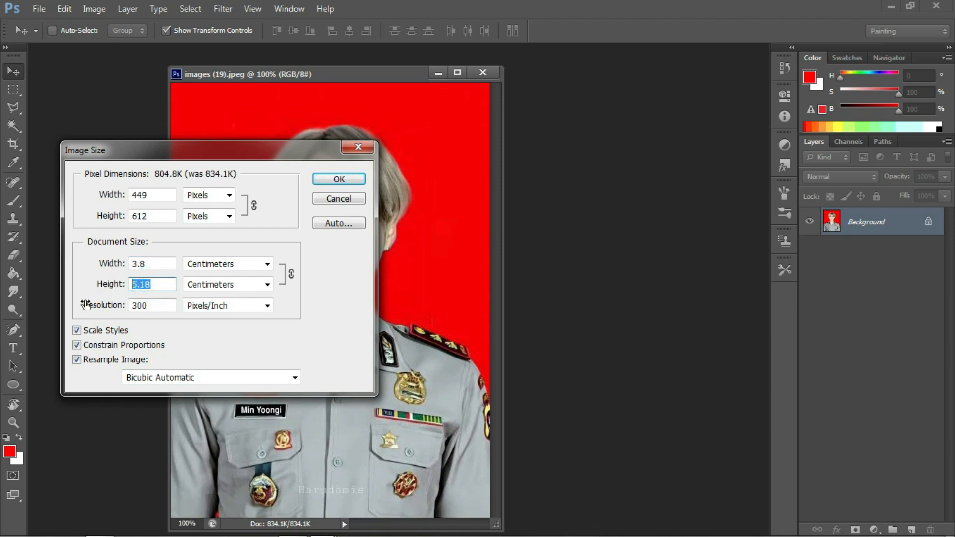
text(5)
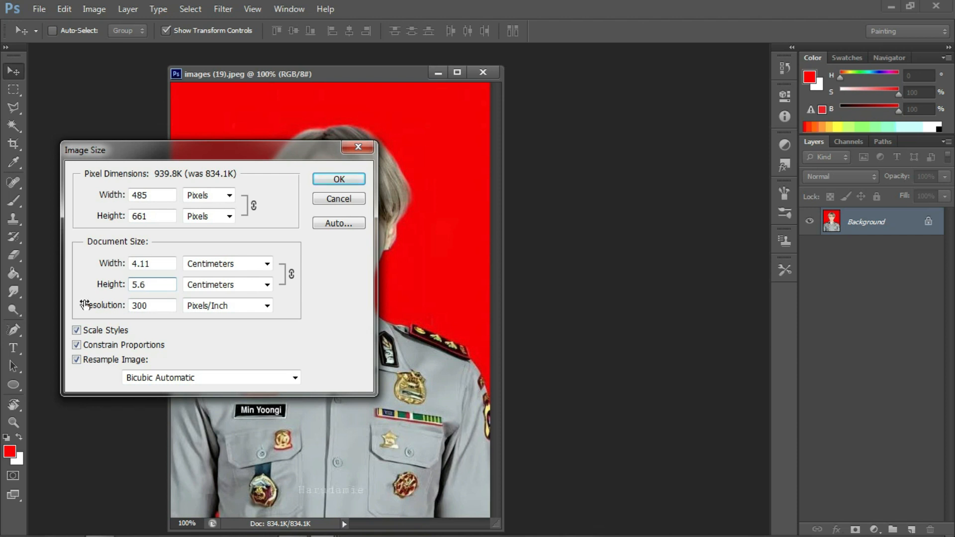
click(349, 183)
Crop the canvas to an absolute width of 3.8 cm, keeping the centre anchor and accepting the clipping
right_click(380, 61)
click(427, 101)
click(763, 175)
click(767, 219)
click(671, 211)
double_click(696, 175)
text(3)
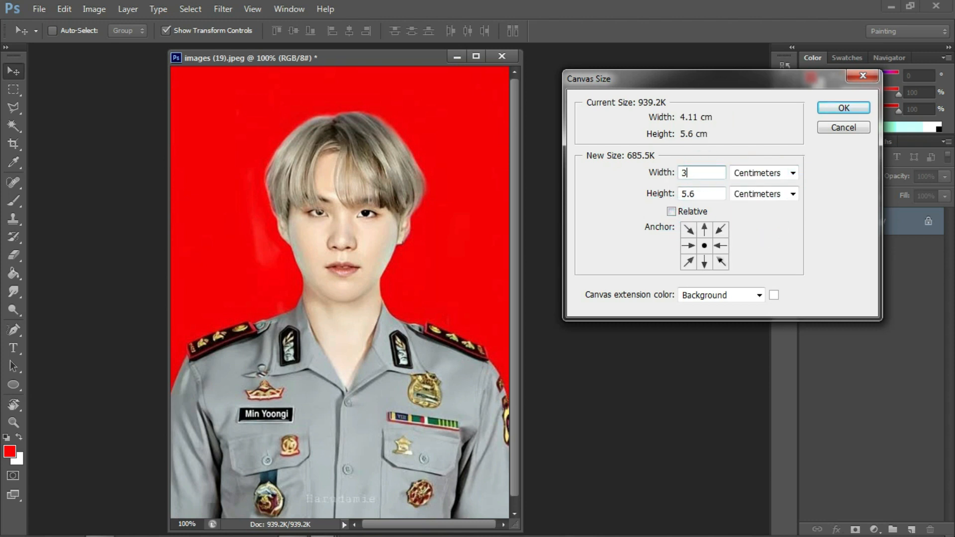
text(.8)
click(867, 106)
click(469, 214)
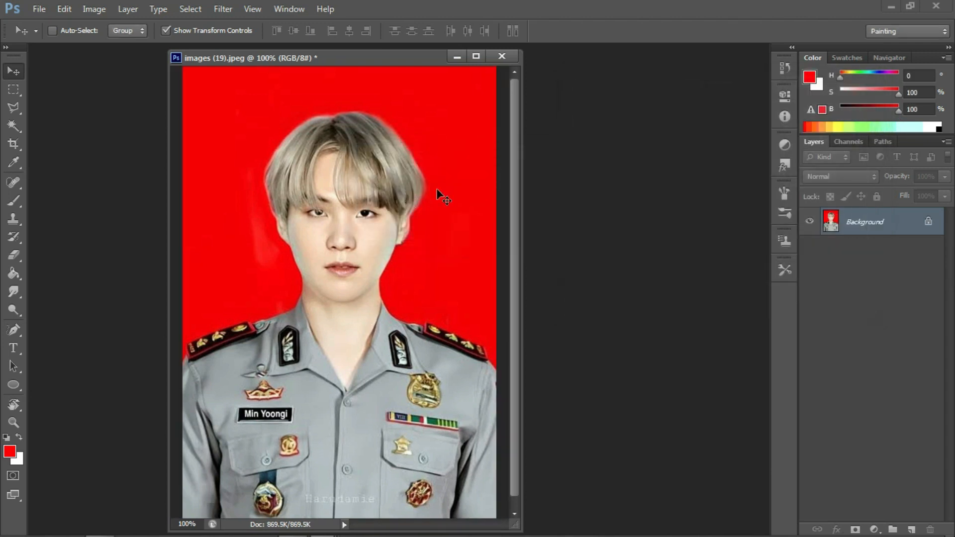
Enlarge the canvas to 4 x 6 cm around the centre to give the photo a white border
right_click(356, 59)
click(376, 100)
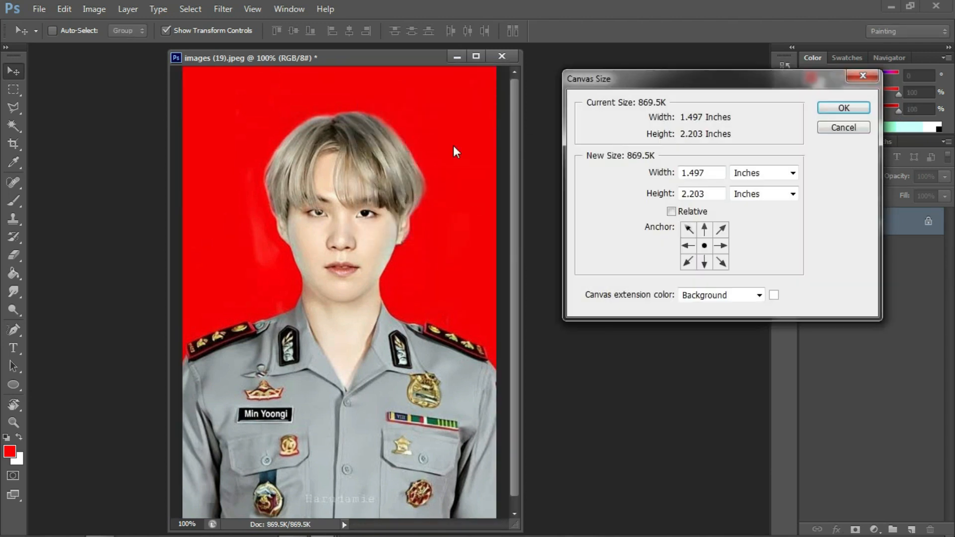
click(751, 178)
click(763, 218)
double_click(696, 173)
text(4)
key(Tab)
text(6)
click(856, 111)
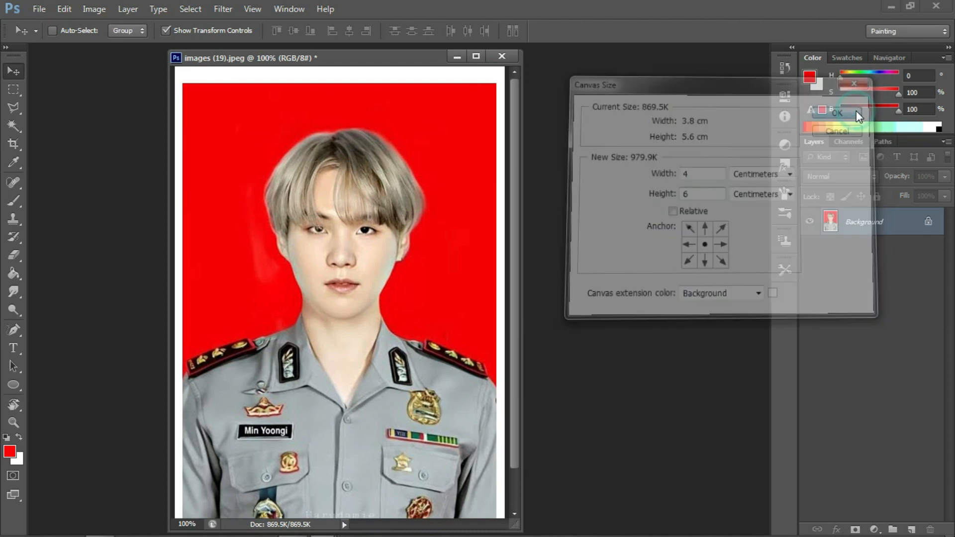
scroll(450, 250, down, 4)
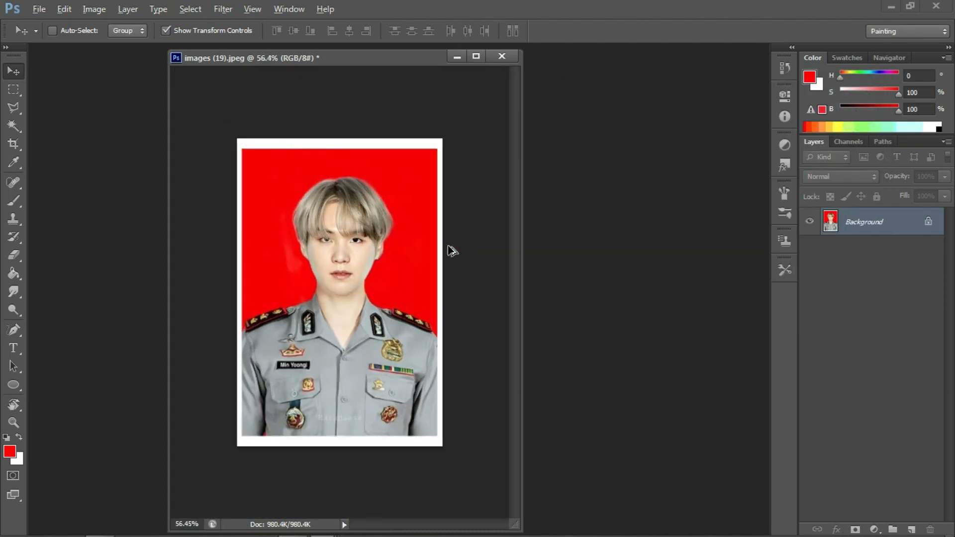
Duplicate the Background layer, then add 4 cm of relative canvas width to the original, anchored at the middle-left, for a second photo
drag(907, 228, 911, 529)
click(874, 258)
right_click(386, 55)
click(429, 95)
click(793, 173)
click(756, 220)
click(687, 245)
click(671, 212)
double_click(689, 173)
text(4)
click(845, 110)
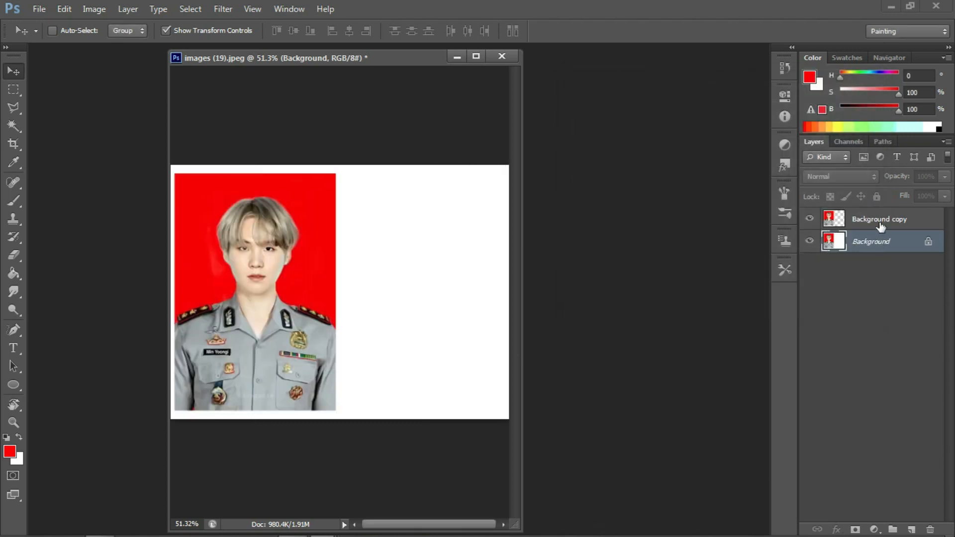
Align the Background copy layer to the right edge of the whole canvas and duplicate it
click(877, 221)
key(a)
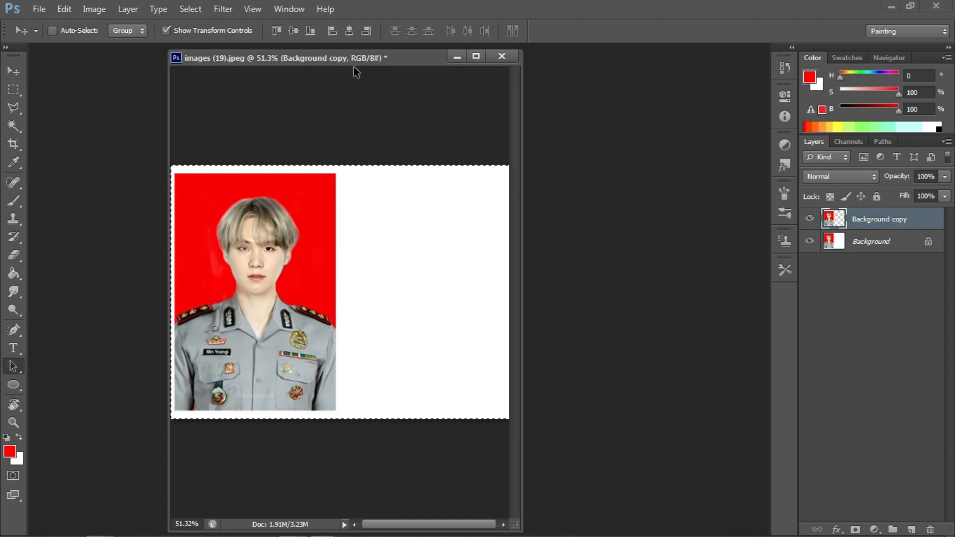
click(14, 72)
click(367, 31)
drag(924, 219, 911, 529)
Select the Background layer and add 4 cm of relative canvas width, anchored at the middle-left, for a third photo
click(881, 263)
right_click(387, 62)
click(416, 100)
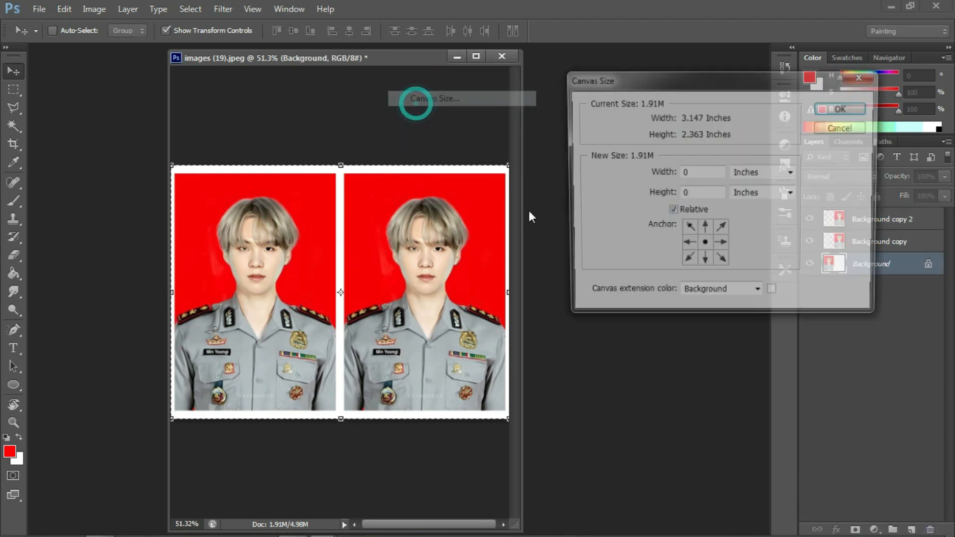
click(791, 172)
click(750, 219)
click(688, 245)
text(4)
click(843, 108)
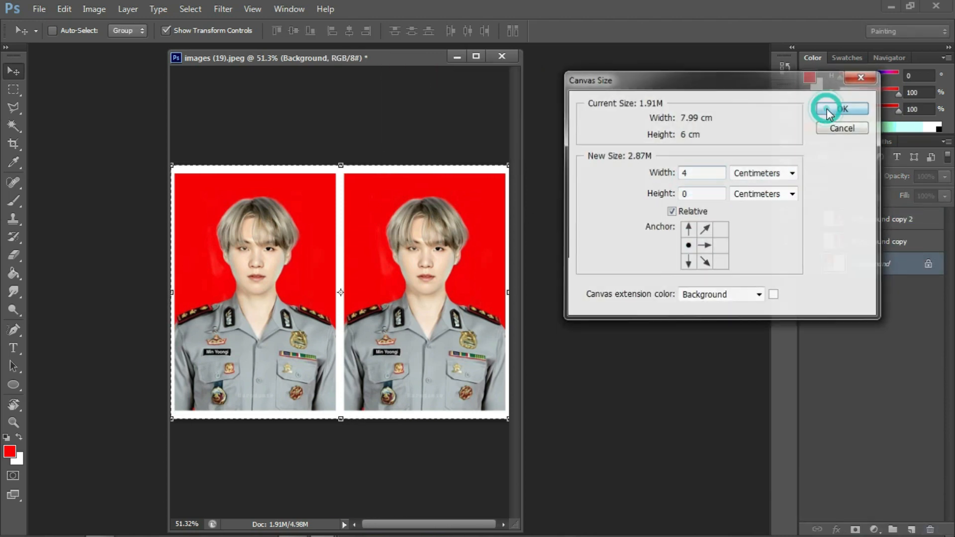
Align the Background copy 2 layer to the right edge of the whole canvas, duplicate it and reselect the Background layer
click(862, 217)
drag(915, 226, 911, 529)
click(880, 268)
right_click(410, 60)
click(438, 99)
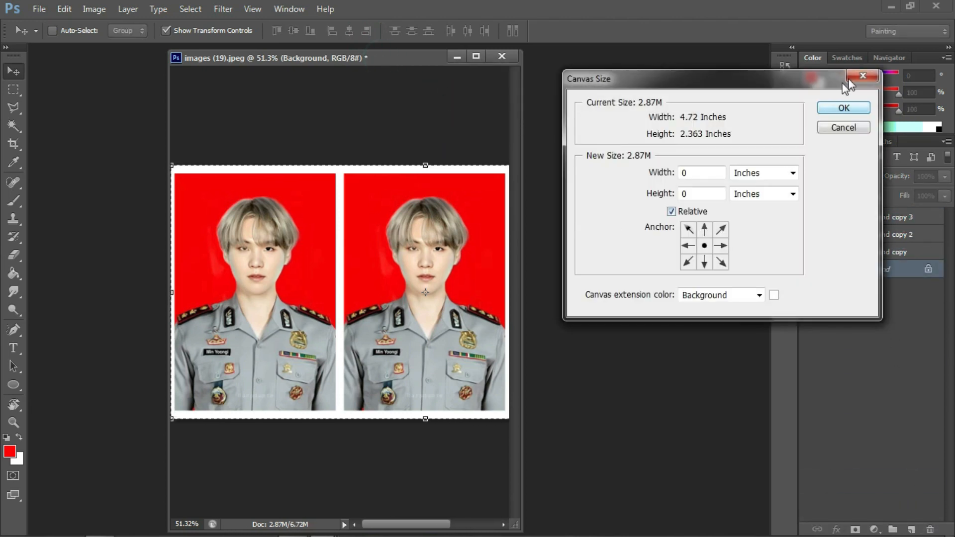
click(843, 107)
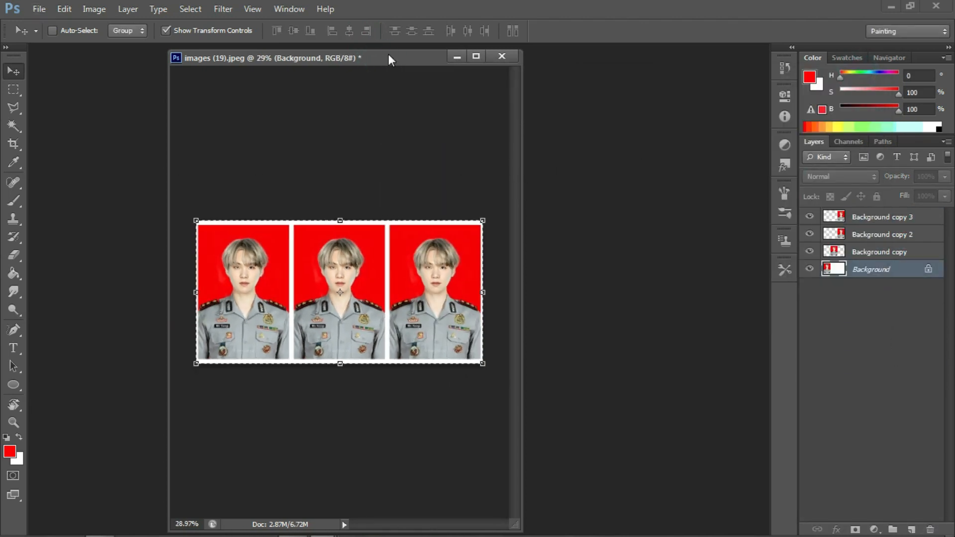
Add 4 cm of relative canvas width, anchored at the middle-left, for a fourth photo
right_click(389, 60)
click(417, 99)
click(764, 173)
click(763, 211)
click(687, 245)
double_click(694, 172)
text(4)
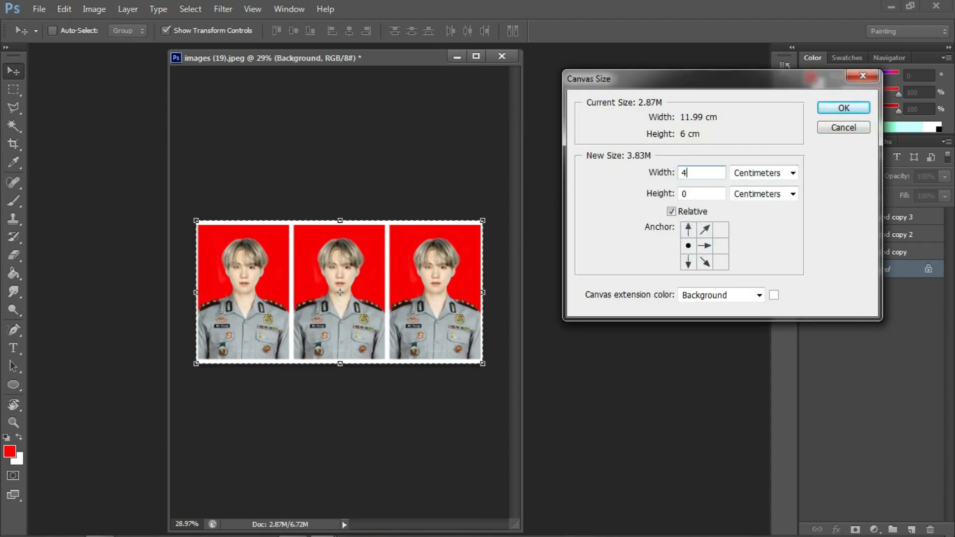
click(844, 108)
Align the Background copy 3 layer to the right edge of the whole canvas and duplicate it
click(876, 216)
key(ctrl+0)
key(ctrl+a)
click(366, 30)
drag(893, 215, 912, 529)
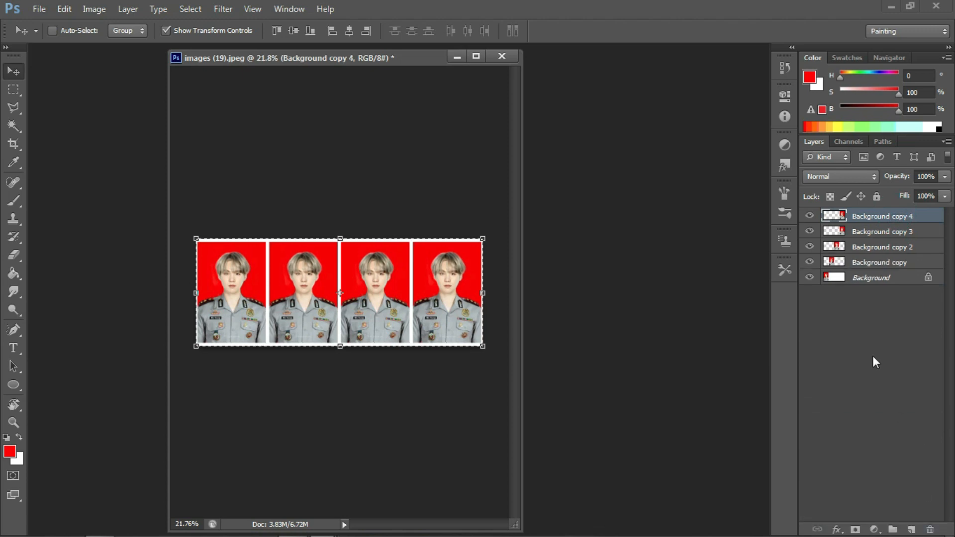
Select the Background layer and add 4 cm of relative canvas width, anchored at the middle-left, for a fifth photo
click(870, 278)
right_click(400, 58)
click(418, 99)
click(764, 173)
click(755, 189)
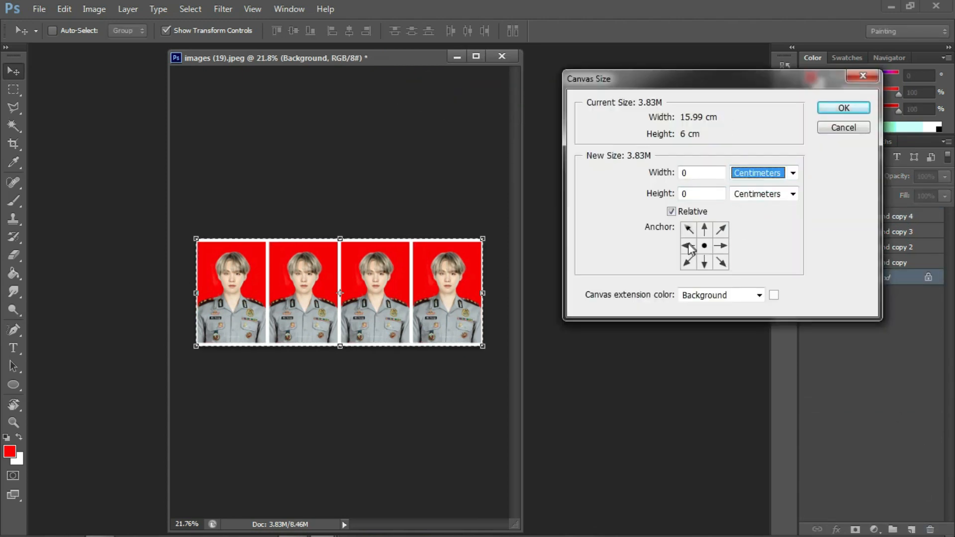
click(688, 246)
text(3)
key(BackSpace)
text(4)
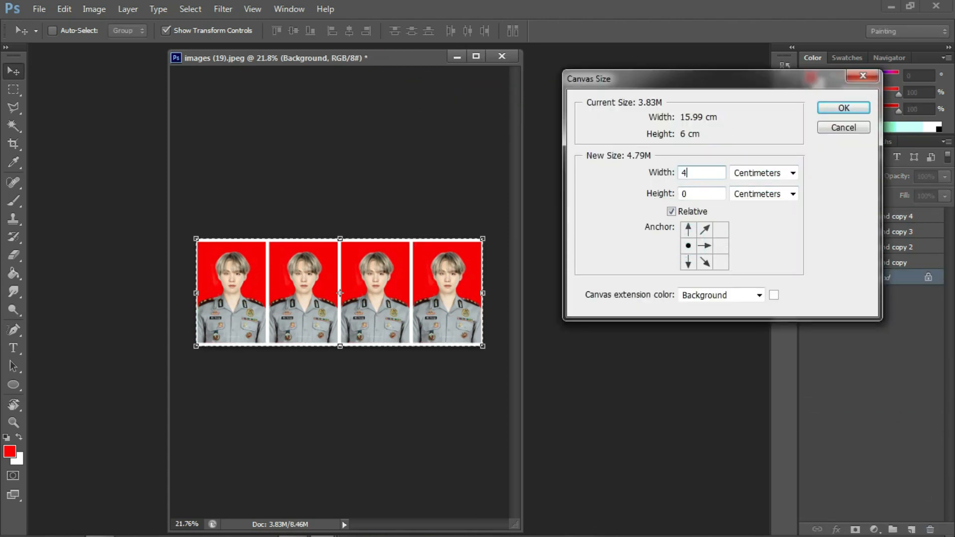
click(843, 107)
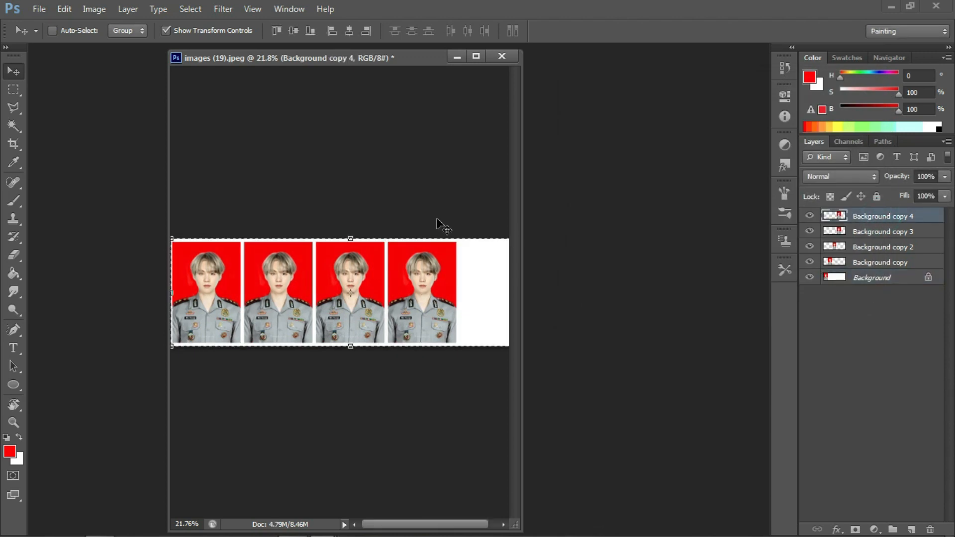
Align the Background copy 4 layer to the right edge of the whole canvas
click(366, 34)
key(ctrl+0)
scroll(353, 268, down, 2)
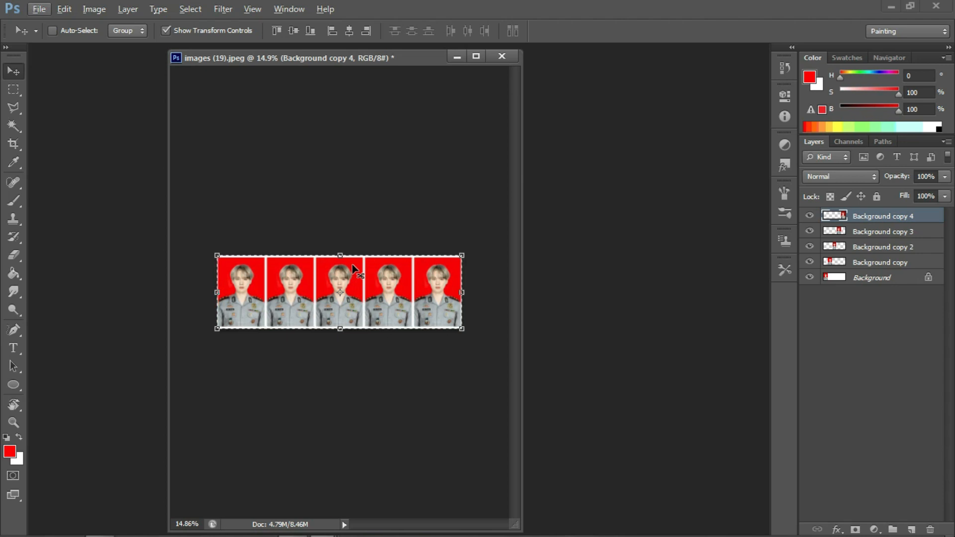
Merge the Background copy, copy 2, copy 3 and copy 4 layers down into the Background layer one by one
right_click(876, 267)
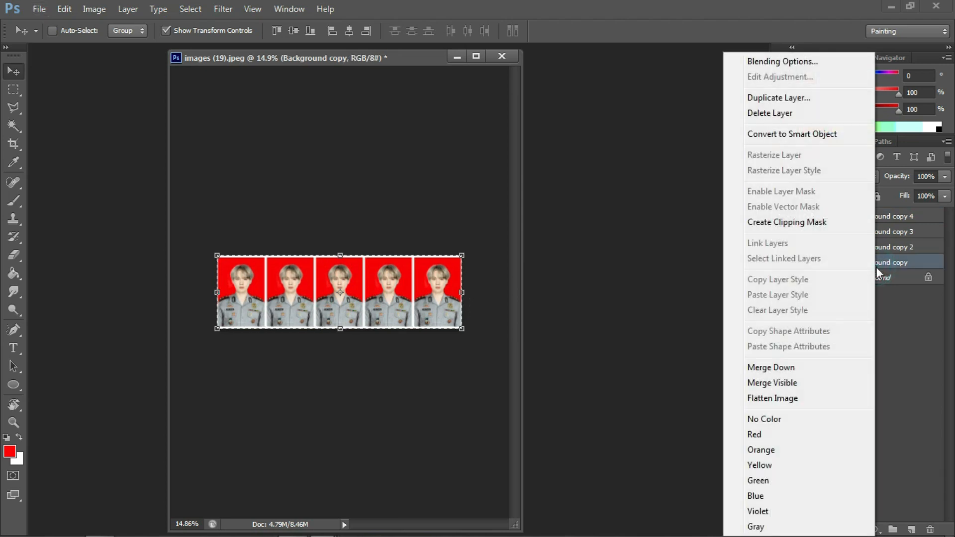
click(799, 367)
right_click(869, 249)
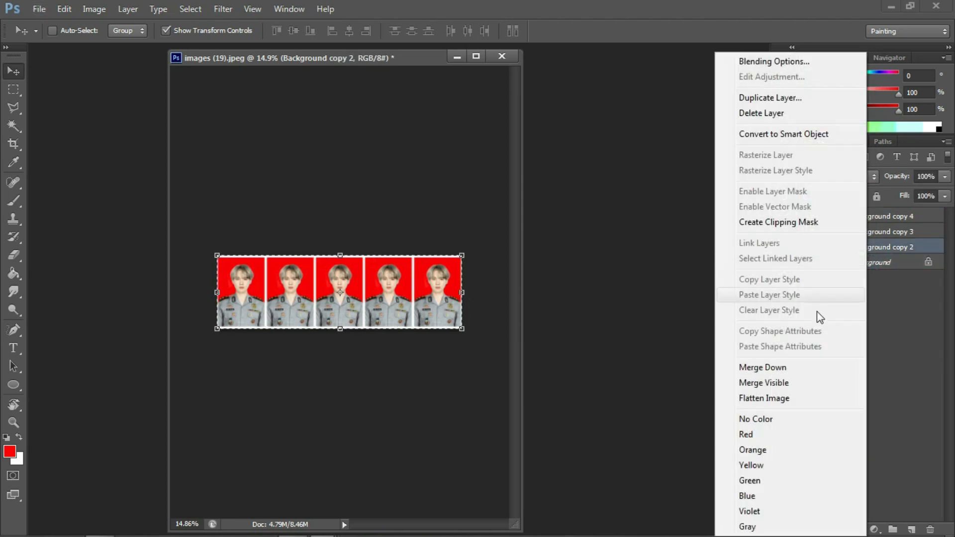
click(803, 367)
right_click(875, 232)
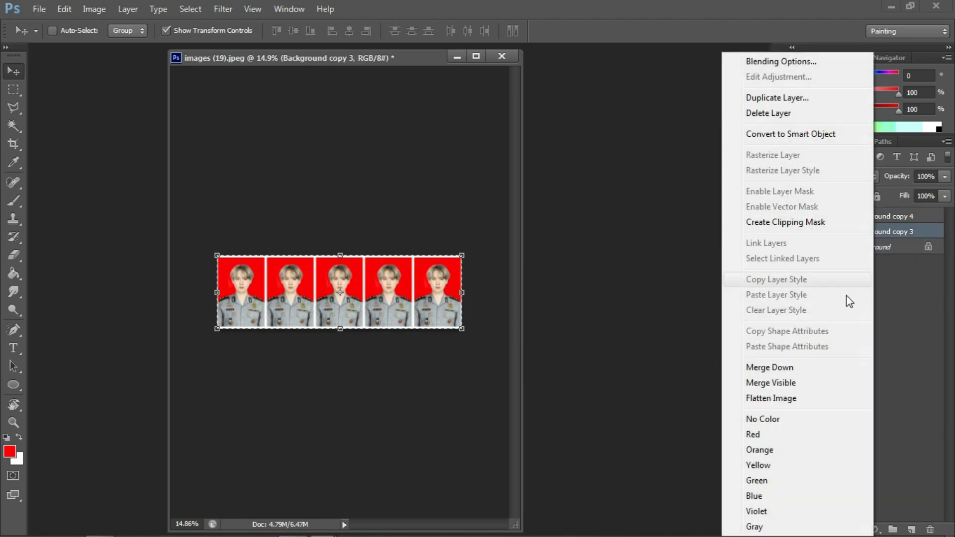
click(816, 366)
right_click(884, 215)
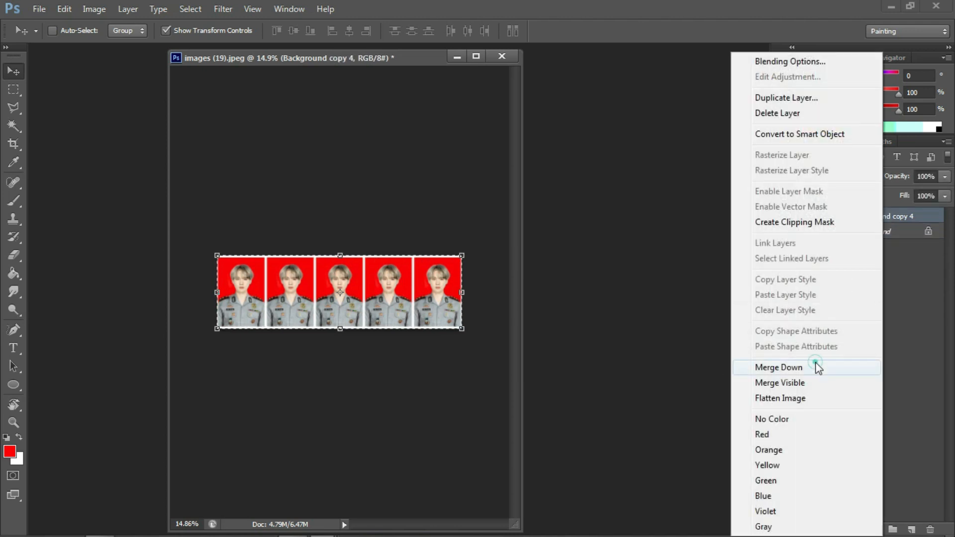
click(818, 367)
Add 4 cm of relative canvas height, anchored at the top centre, to make room below the row of photos
right_click(383, 56)
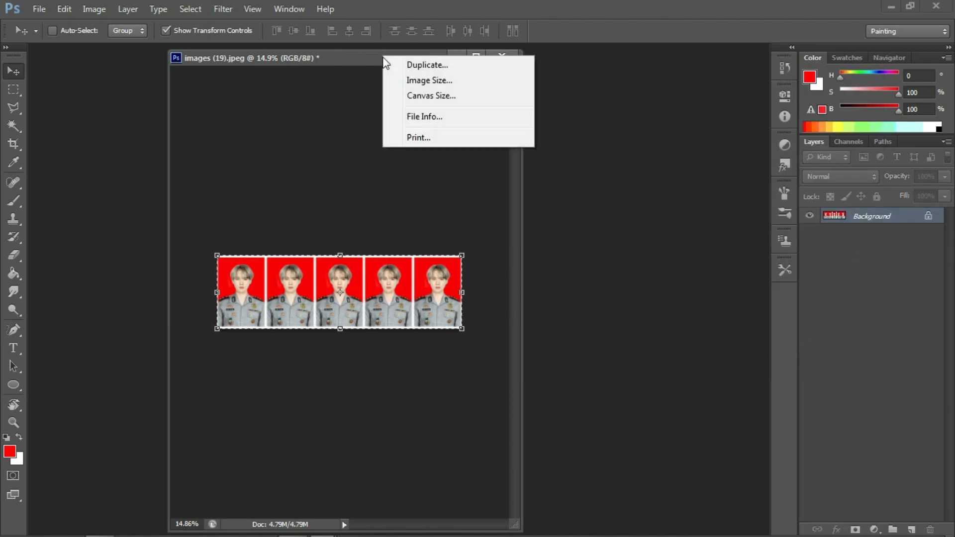
right_click(335, 57)
click(387, 96)
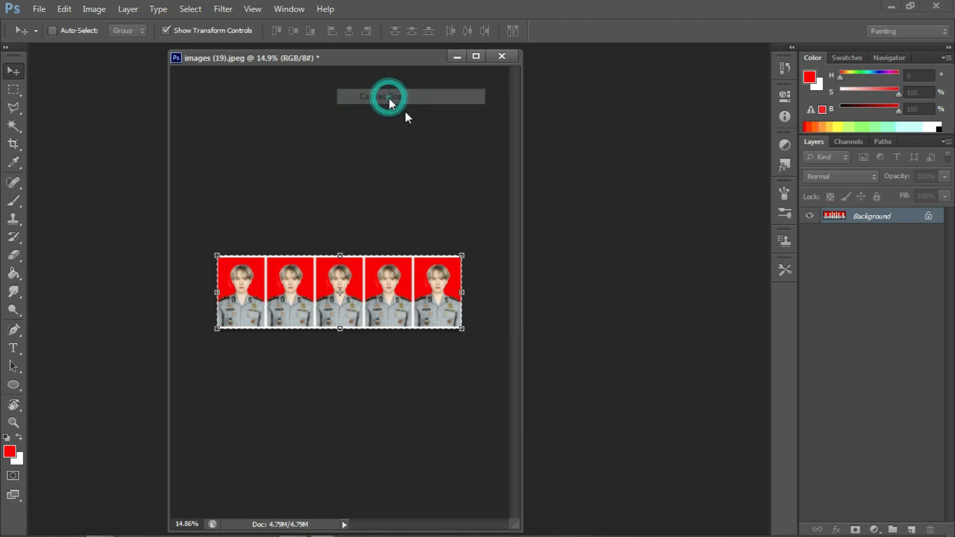
click(748, 173)
click(765, 223)
click(704, 230)
double_click(685, 193)
text(4)
click(842, 108)
Restore the images (21) document, place it side by side with images (19), and clear its selection
drag(332, 54, 283, 60)
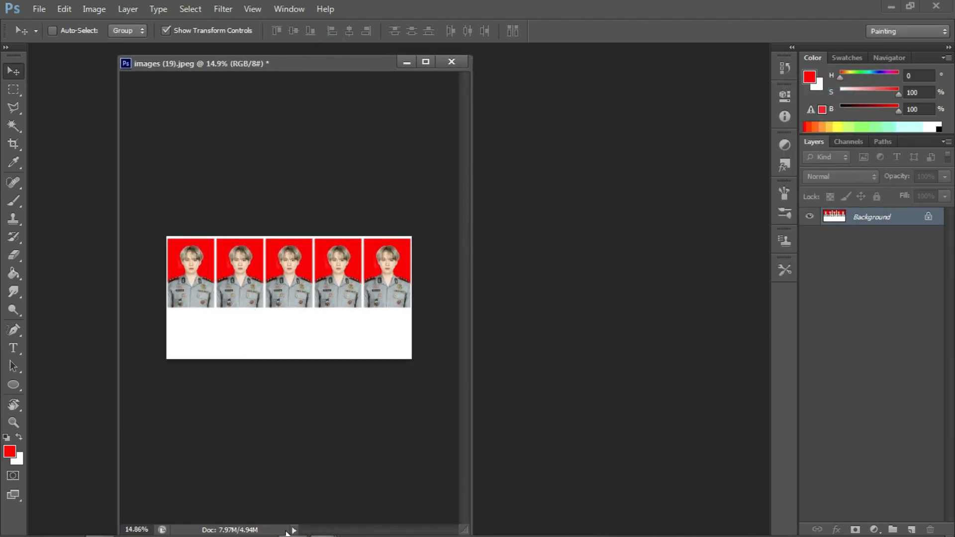
click(330, 484)
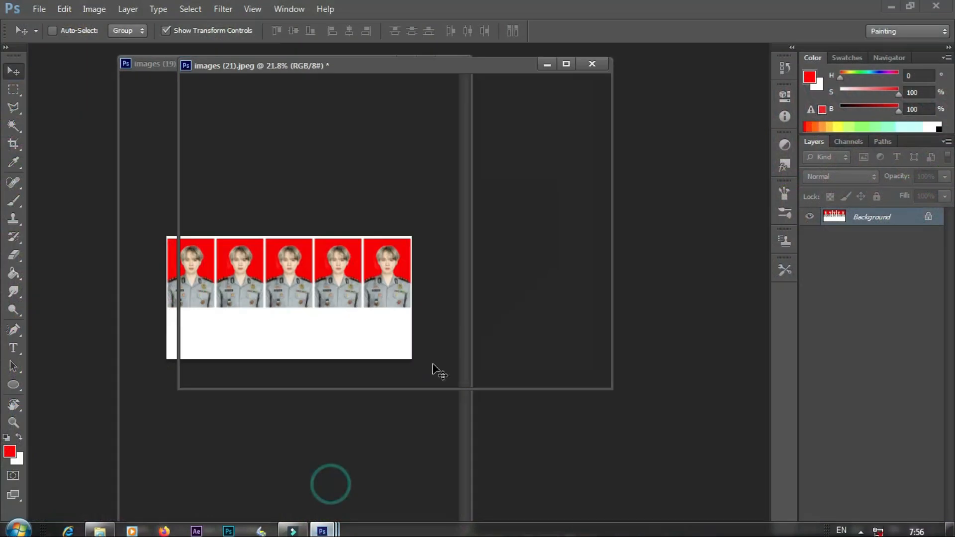
drag(406, 66, 707, 64)
click(696, 120)
key(ctrl+d)
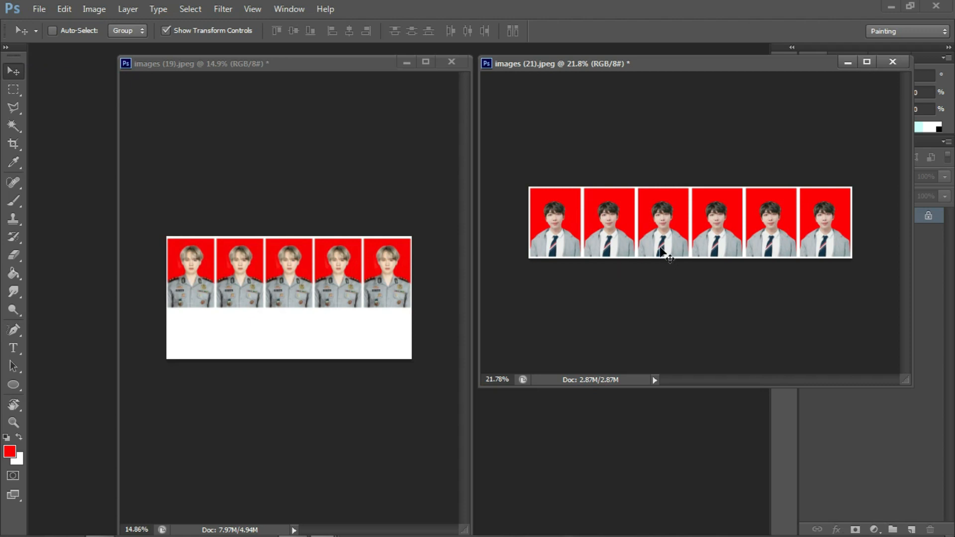
Copy the six-photo row from images (21) into images (19), place it bottom-left under the larger photos, and minimise images (21)
drag(660, 240, 367, 300)
drag(284, 327, 251, 346)
click(847, 62)
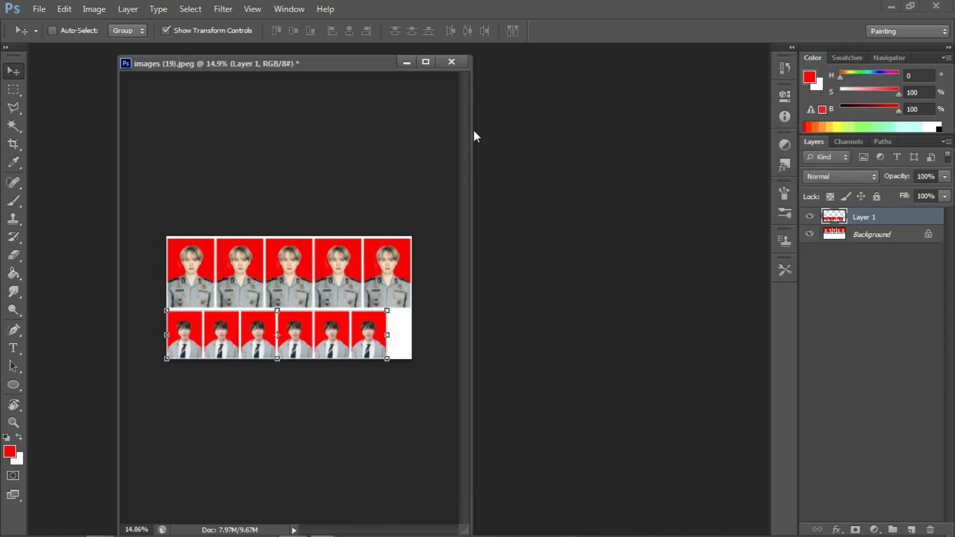
drag(471, 131, 751, 103)
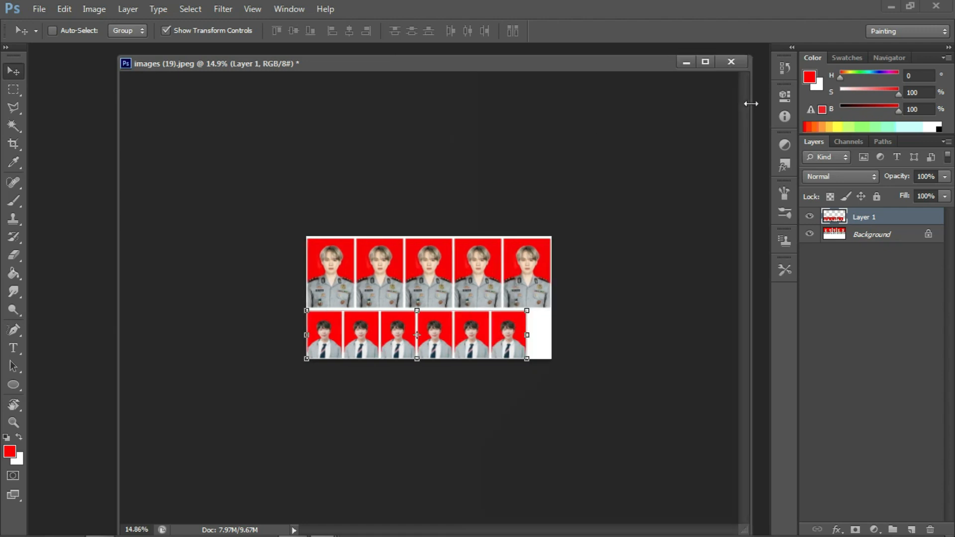
scroll(471, 403, up, 7)
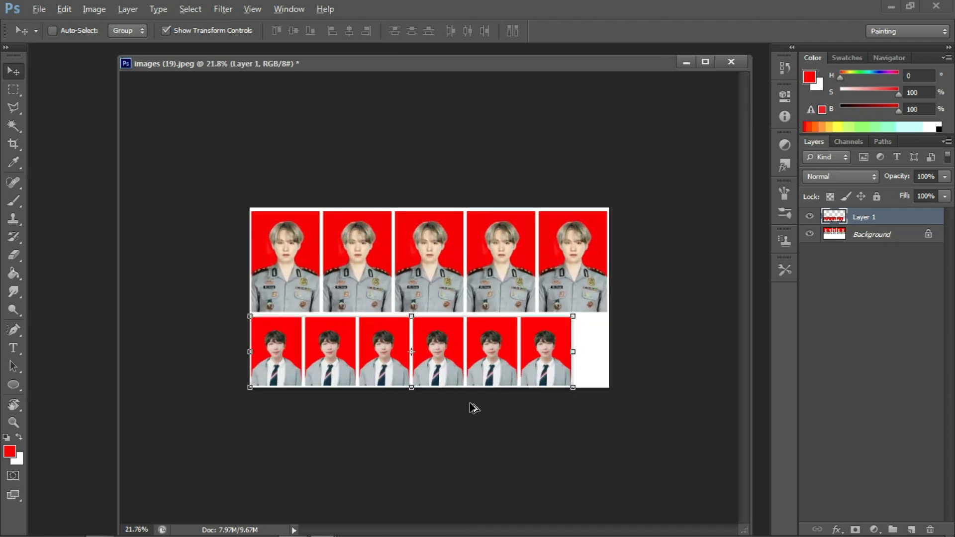